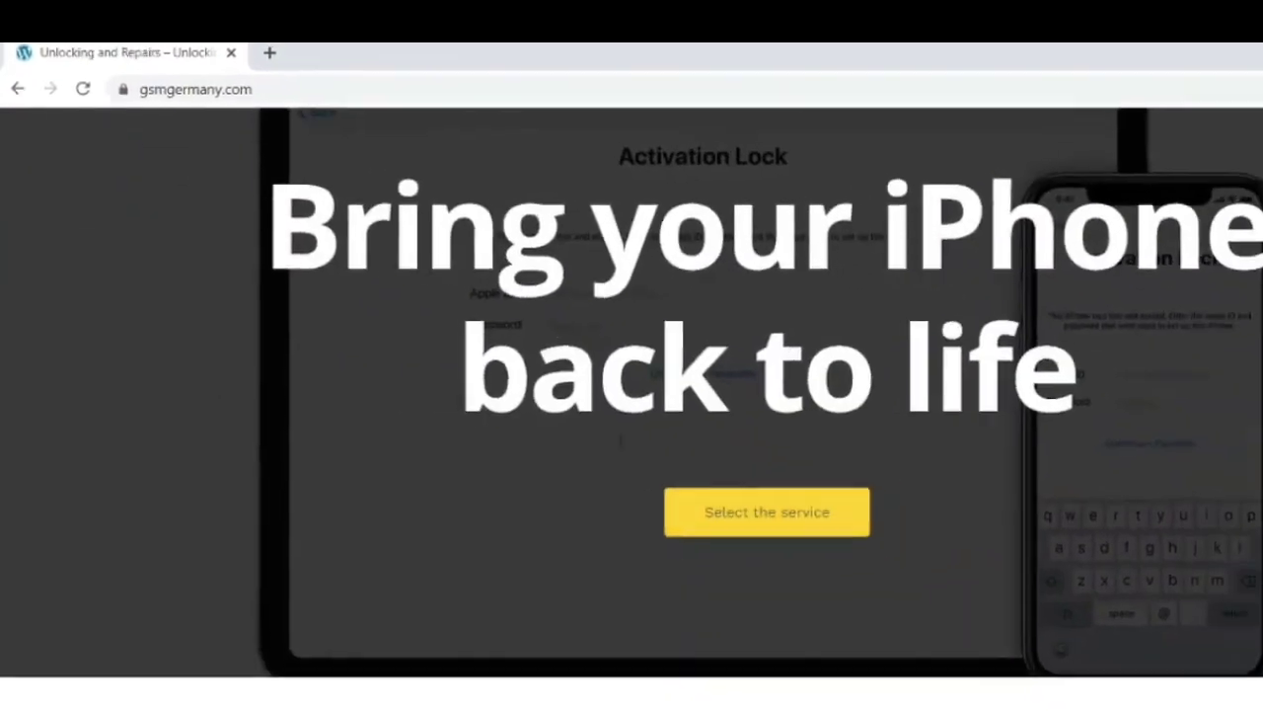
- On gsmgermany.com, go from the Flash Method page to the firmware download Categories
scroll(632, 395, "down", 5)
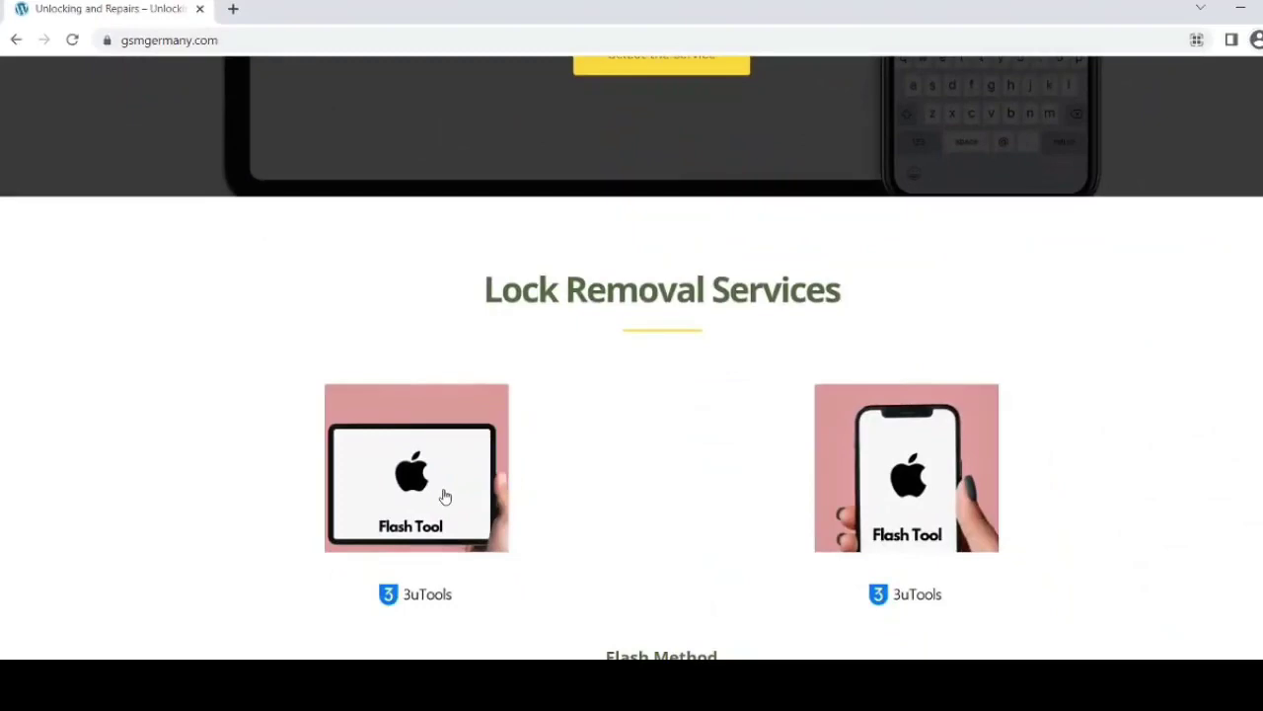
scroll(494, 484, "down", 2)
left_click(519, 464)
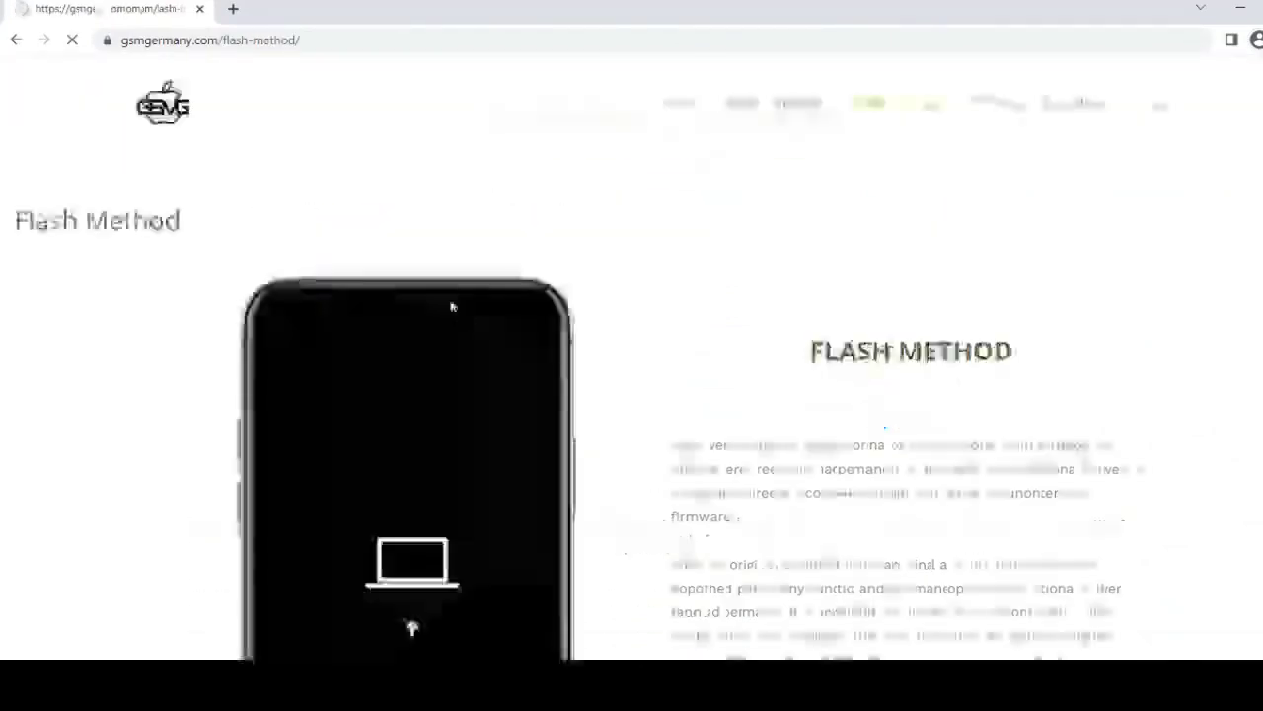
scroll(502, 315, "down", 4)
scroll(334, 544, "down", 5)
left_click(335, 544)
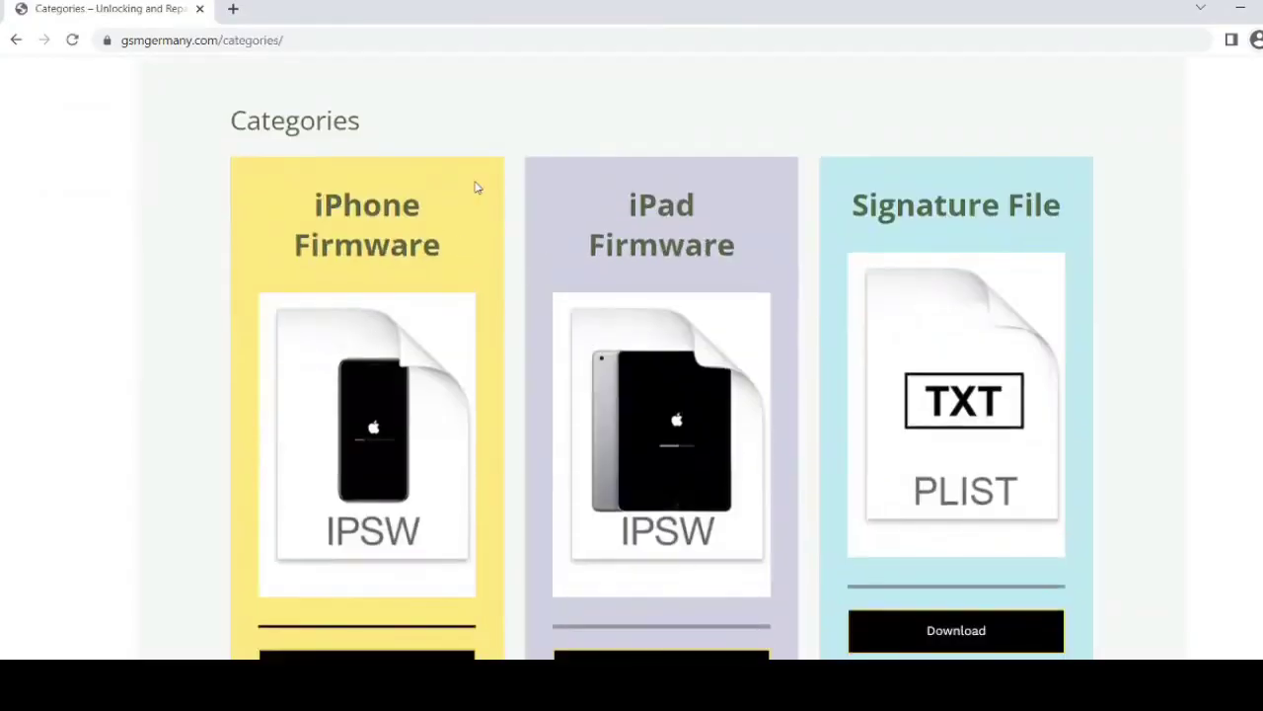
- Copy the entire iCloud Screen Time (FMI OFF) plist in 3uTools and close the editor
scroll(604, 277, "down", 2)
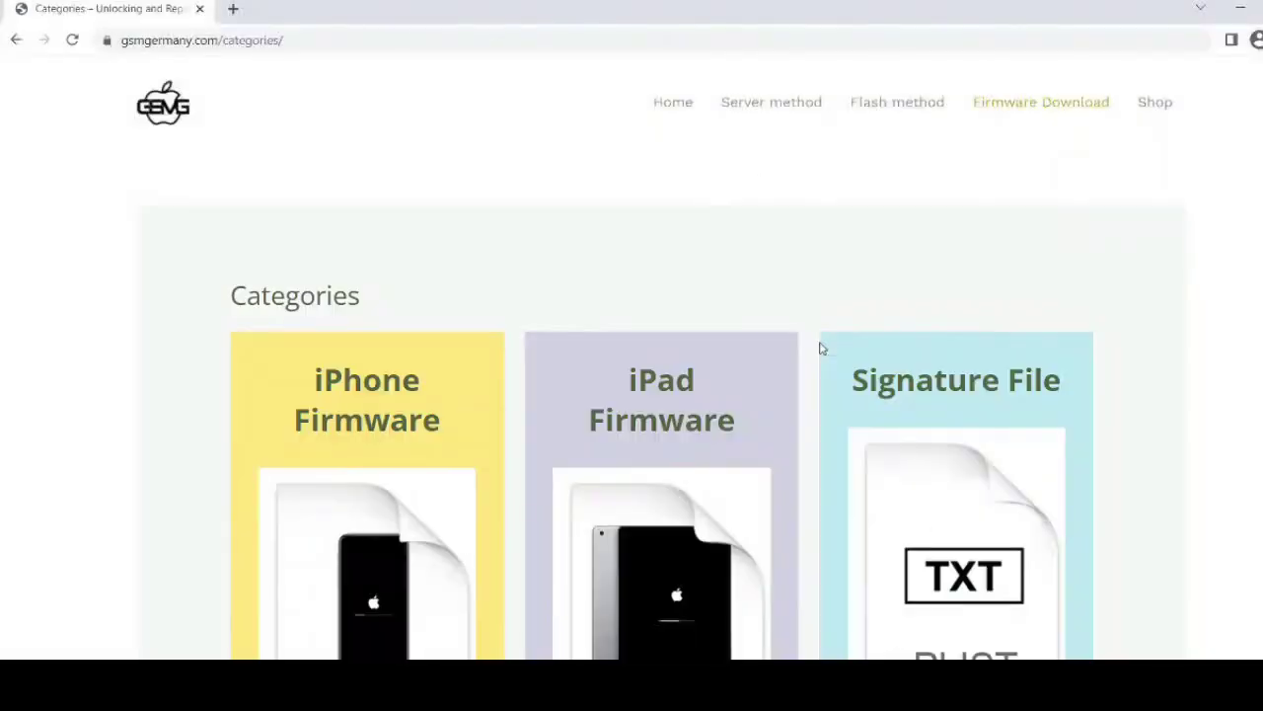
scroll(931, 488, "down", 2)
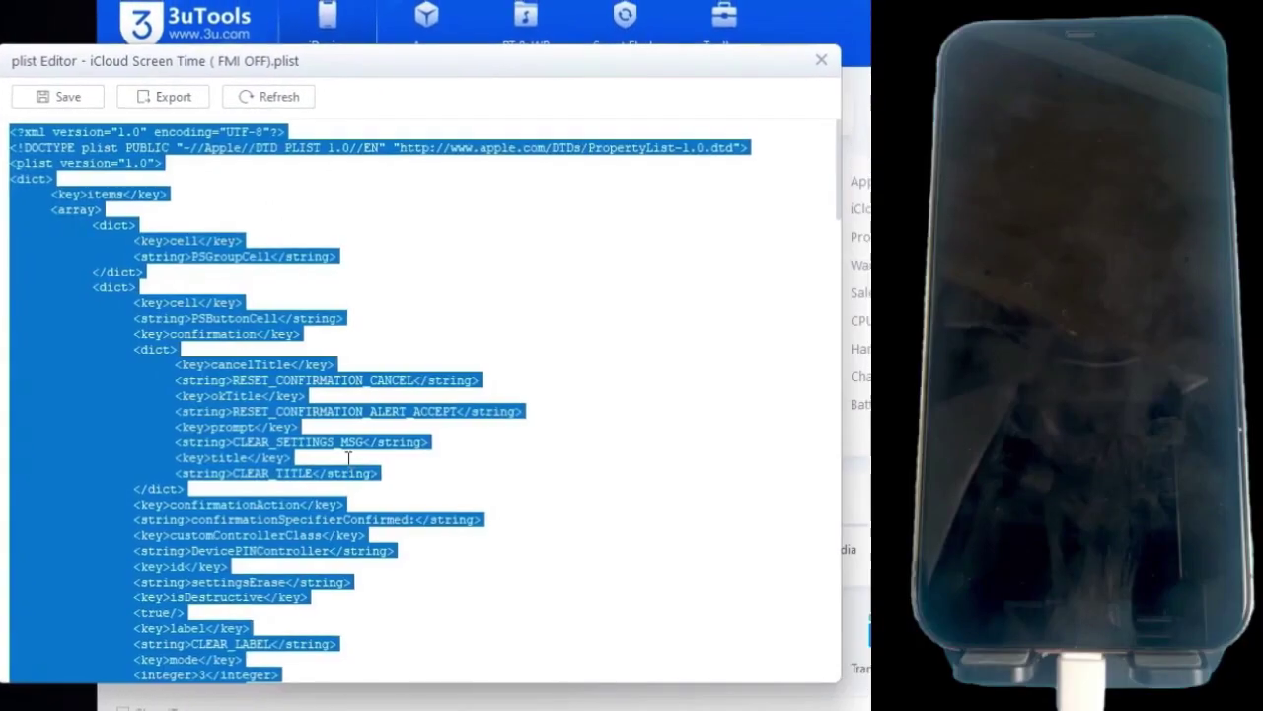
right_click(262, 436)
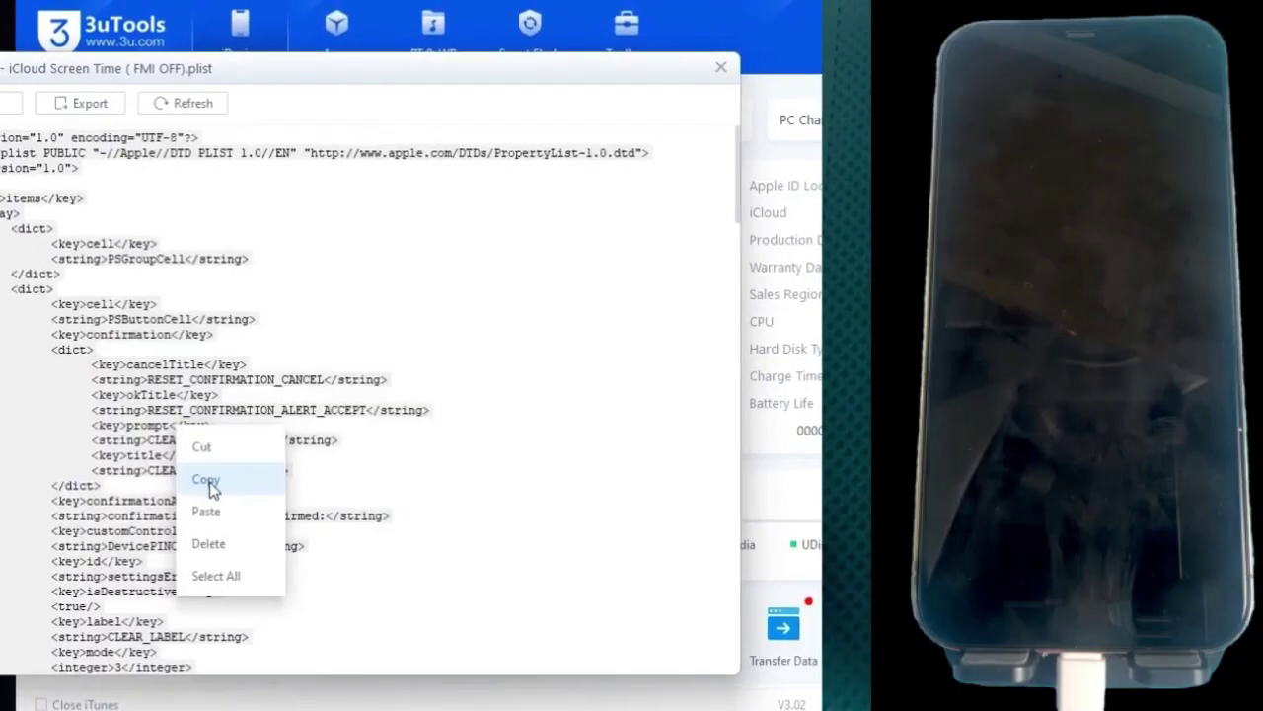
left_click(207, 479)
left_click(721, 67)
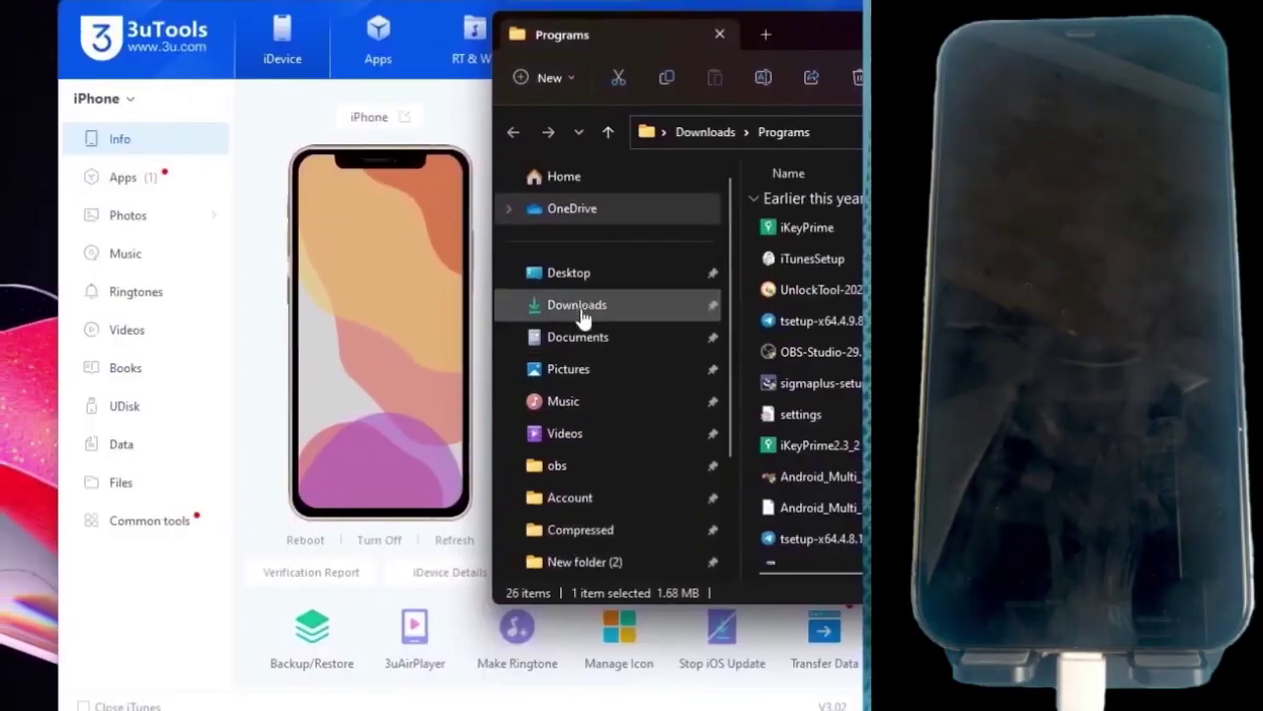
- Browse Local Disk (C:) to Program Files (x86) > 3uTools, then return to C:
scroll(601, 335, "down", 3)
scroll(622, 346, "up", 1)
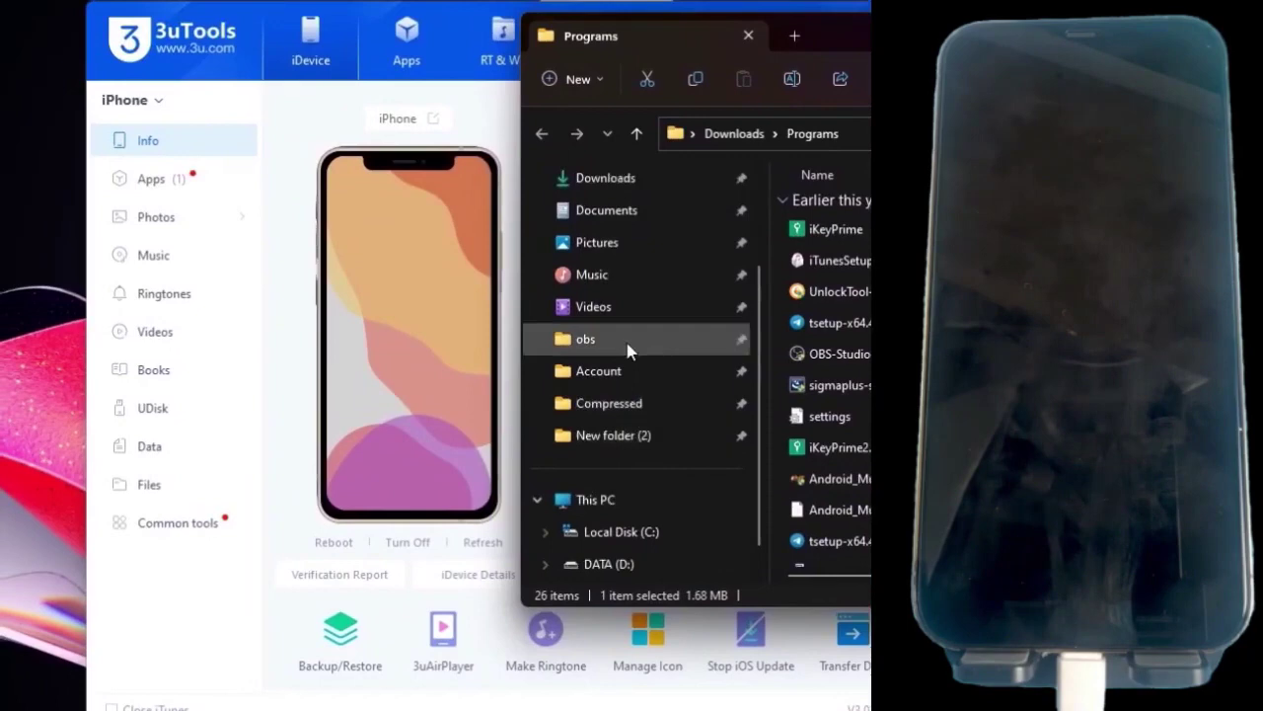
scroll(627, 351, "up", 3)
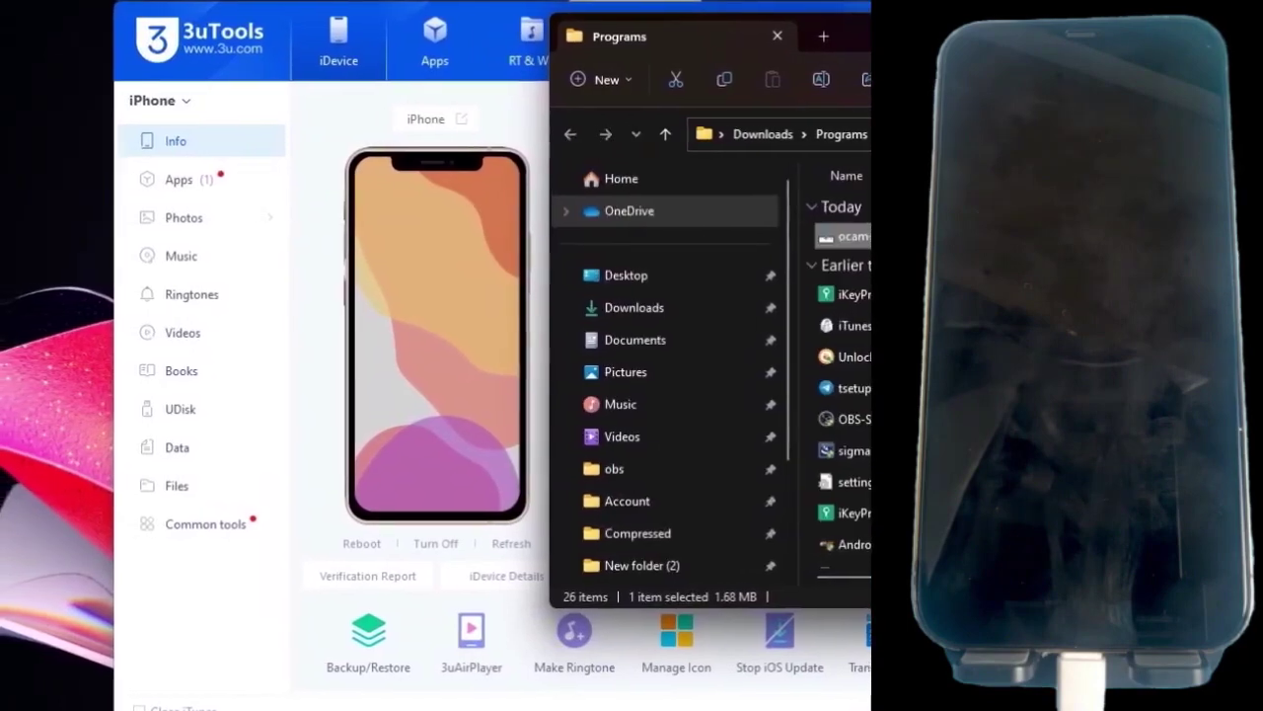
scroll(686, 469, "down", 3)
left_click(674, 494)
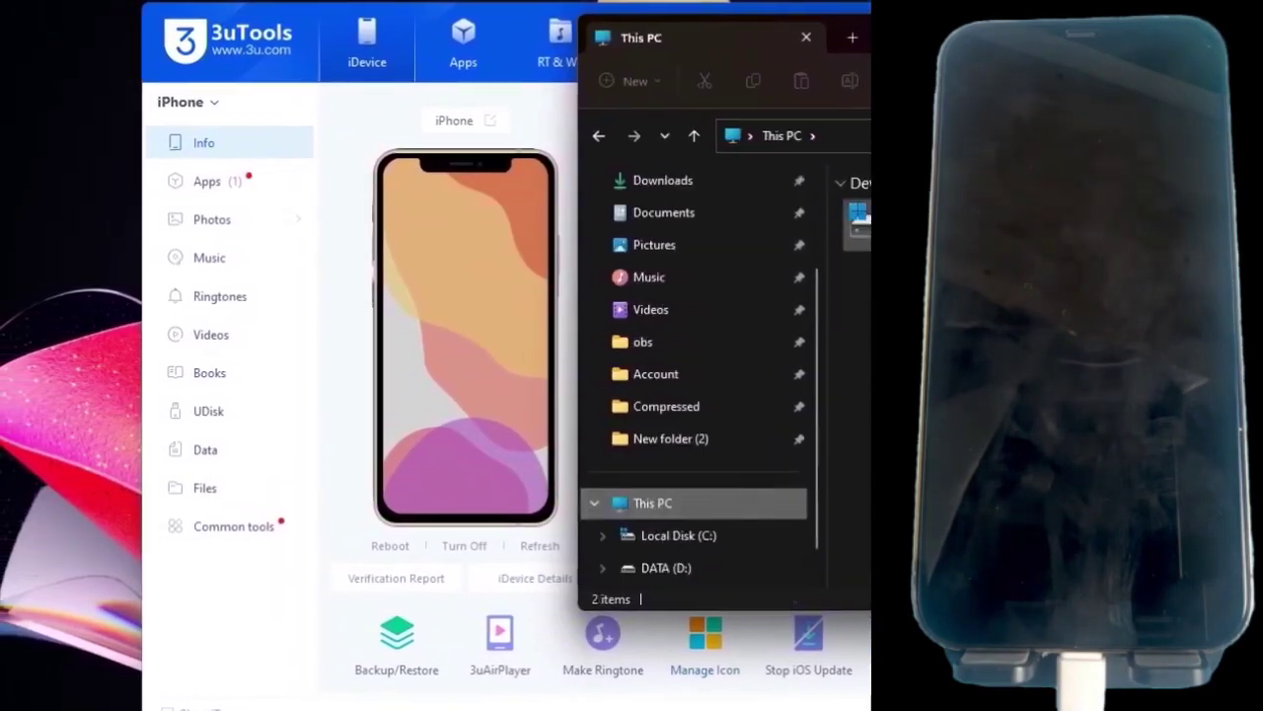
left_click(678, 535)
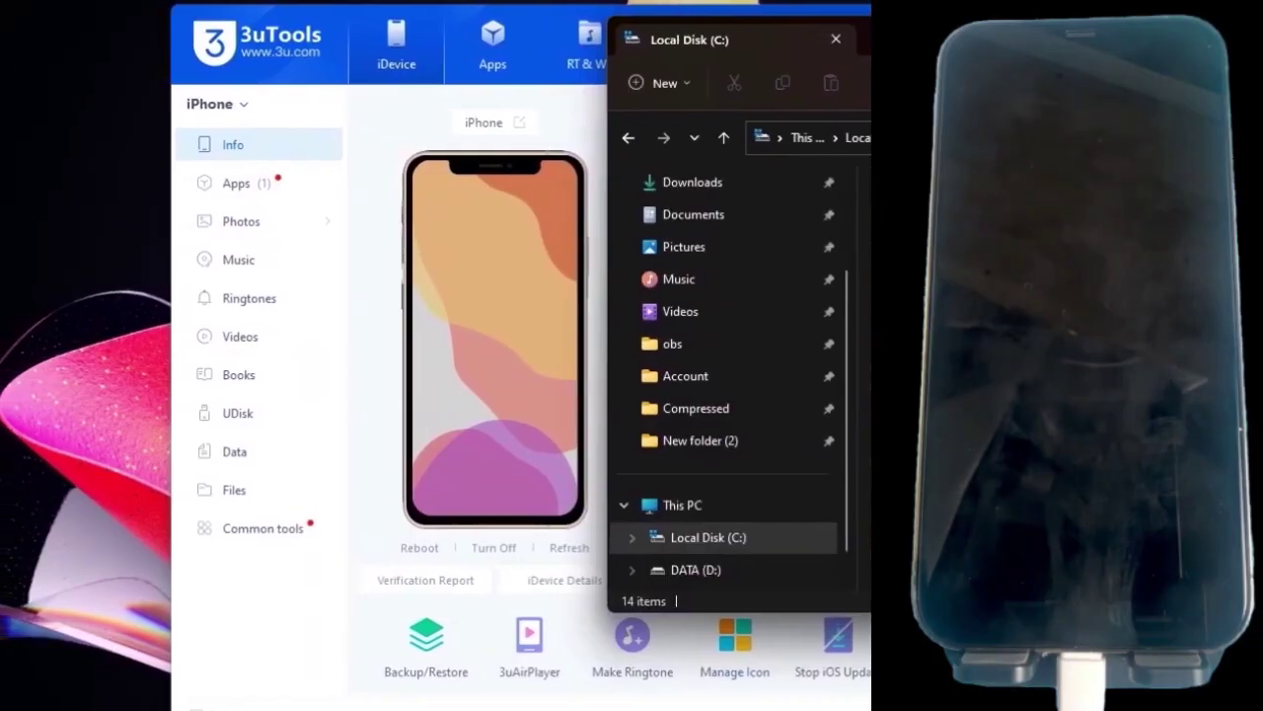
double_click(859, 246)
double_click(859, 217)
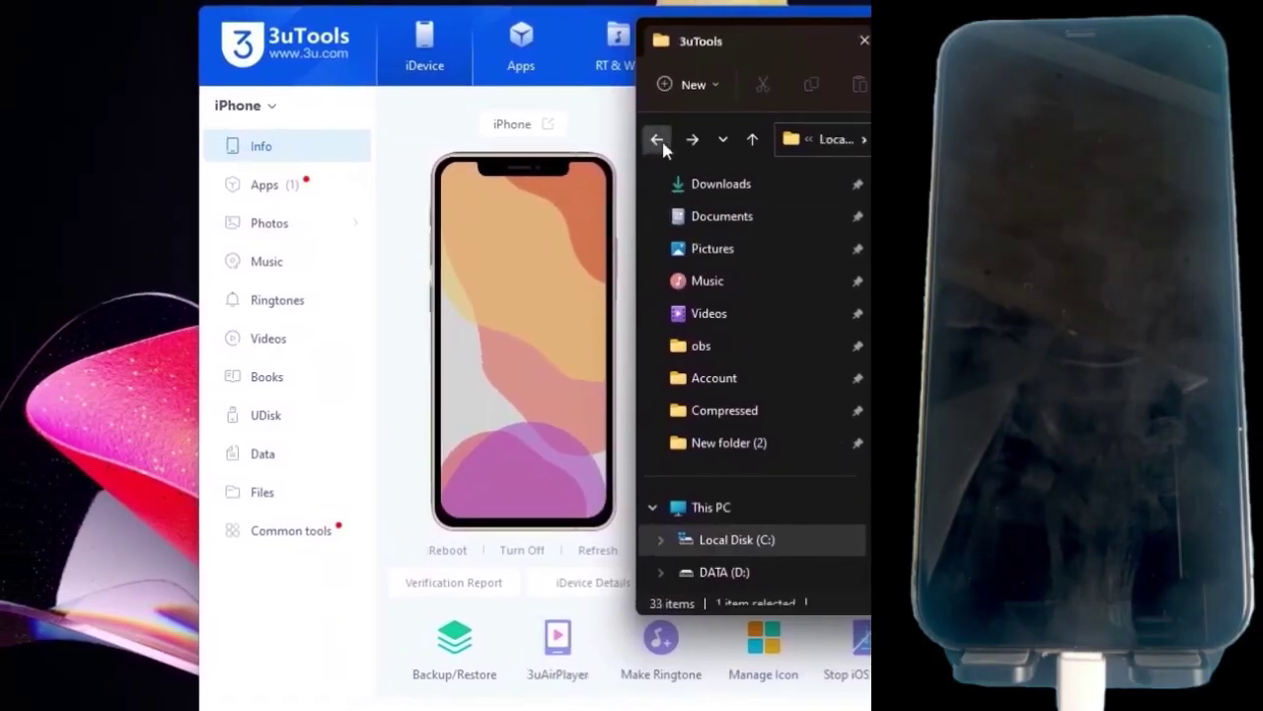
left_click(658, 141)
left_click(658, 140)
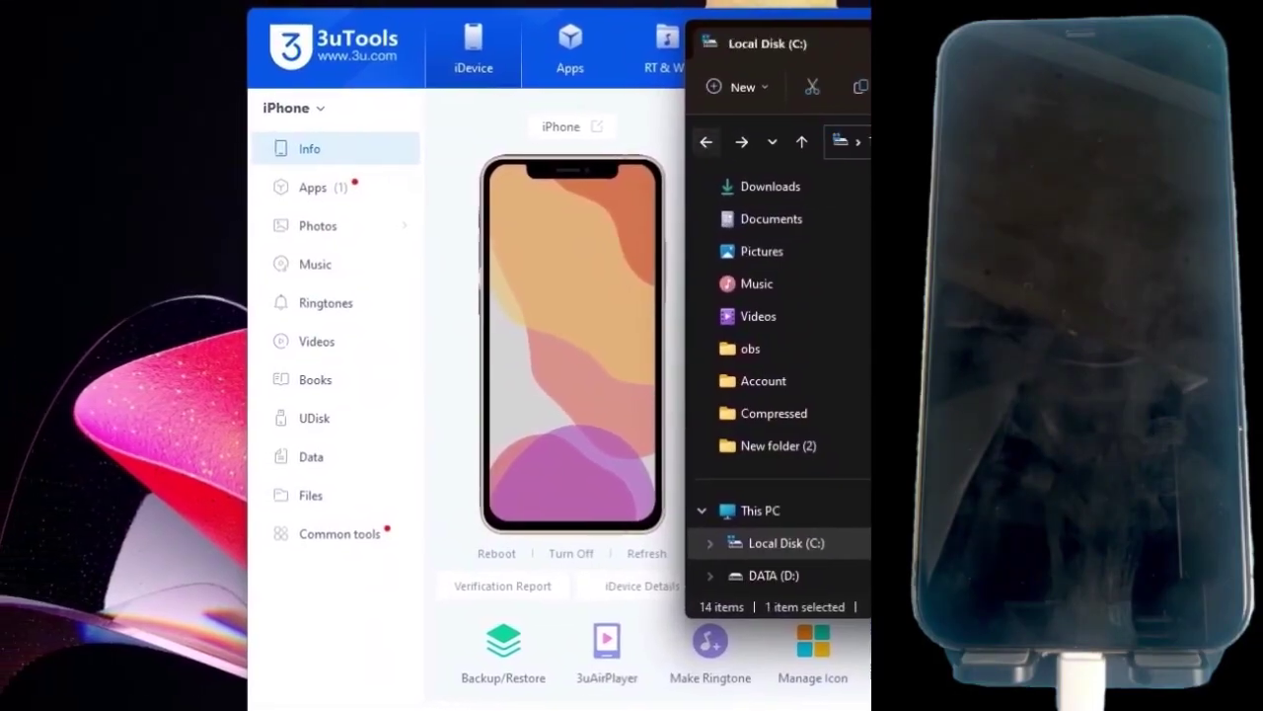
- Open DATA (D:) > 3uTools > Files in File Explorer
left_click(774, 575)
double_click(859, 188)
double_click(859, 188)
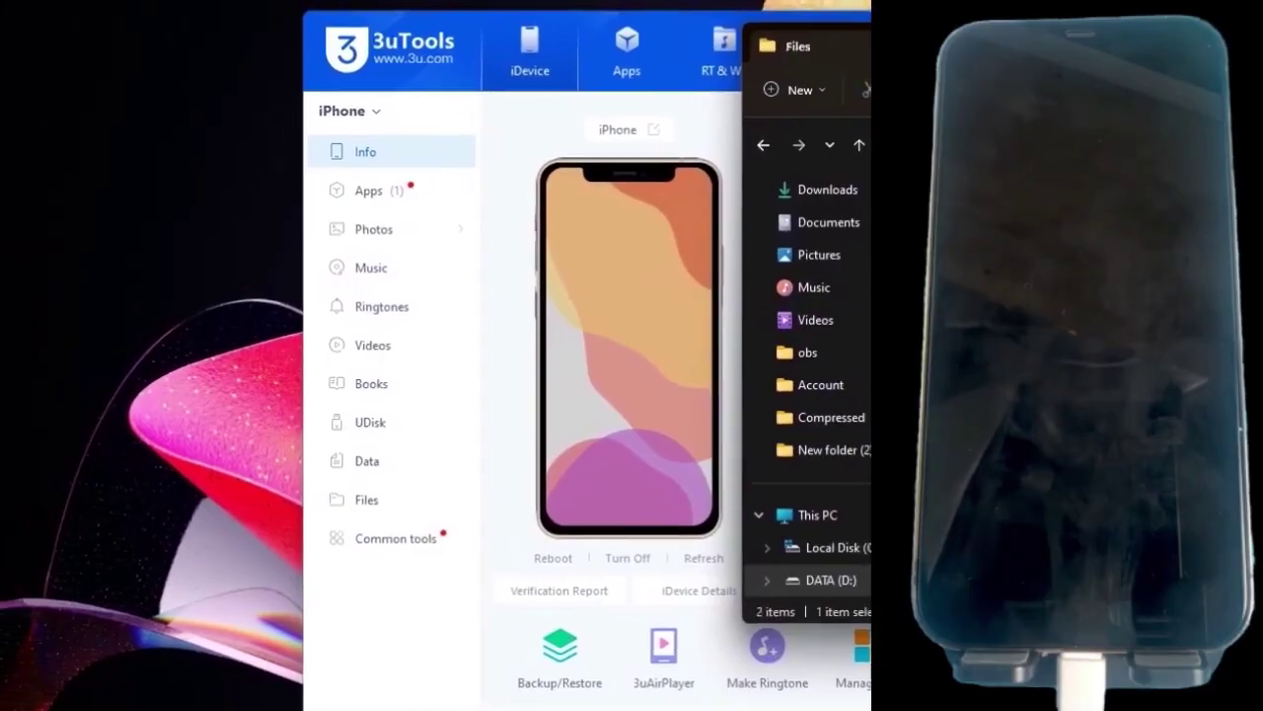
scroll(612, 375, "down", 10)
- Paste the copied plist XML on a new line at the end of the deviceinfo file
scroll(612, 375, "down", 10)
key("ctrl+End")
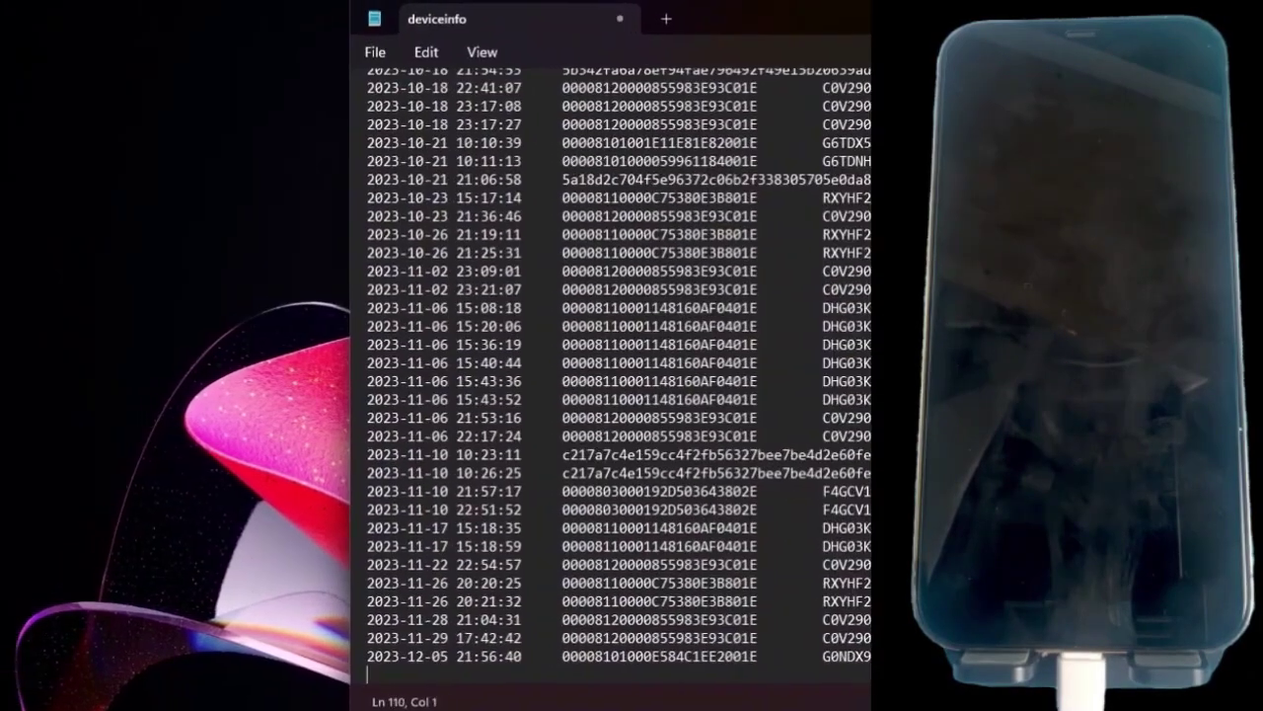
left_click(121, 45)
left_click(151, 649)
right_click(151, 649)
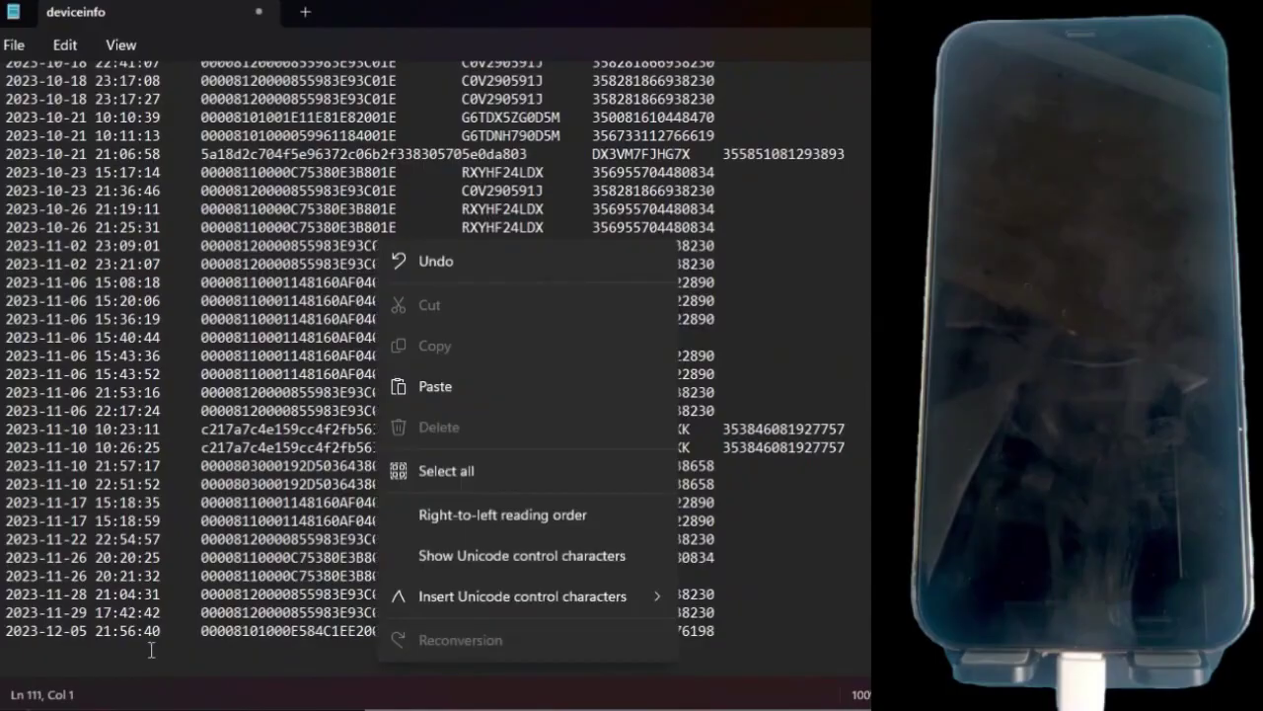
left_click(435, 386)
scroll(502, 407, "up", 5)
scroll(502, 406, "up", 5)
scroll(503, 406, "up", 5)
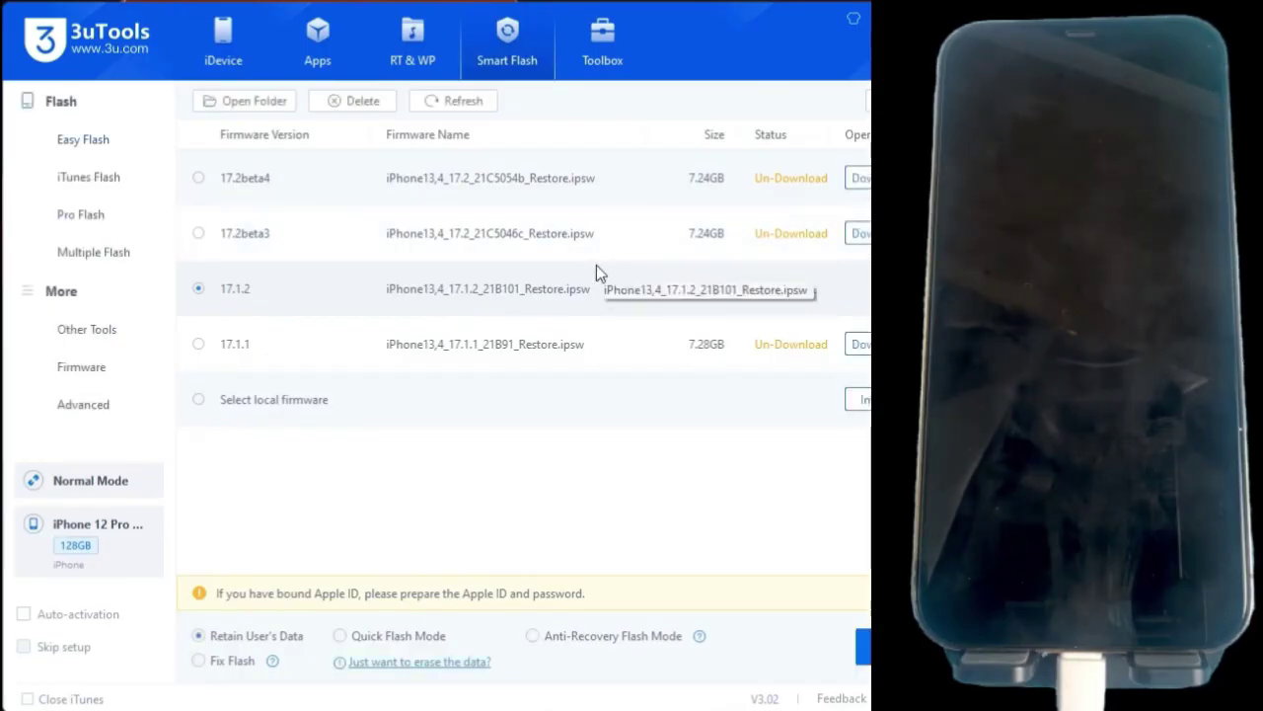
- Switch 3uTools to Pro Flash, dismiss the DFU instructions, and start flashing
left_click(81, 213)
left_click(578, 622)
scroll(563, 444, "up", 3)
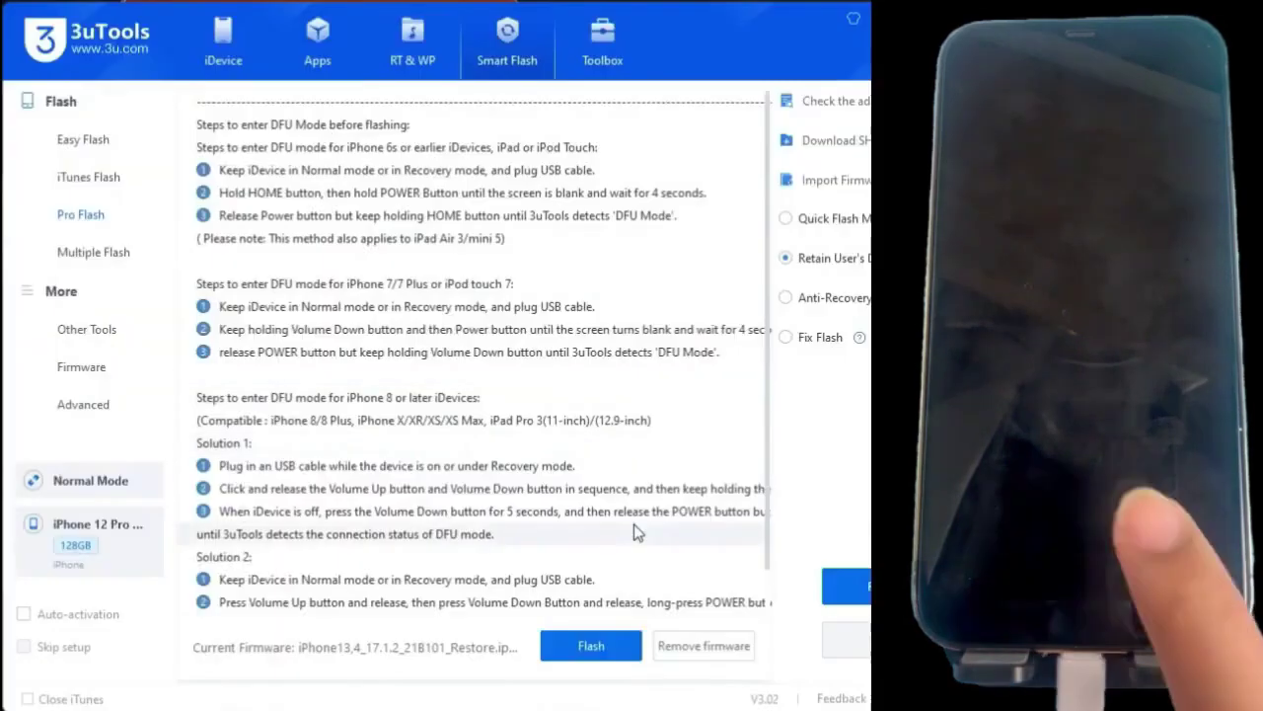
left_click(647, 432)
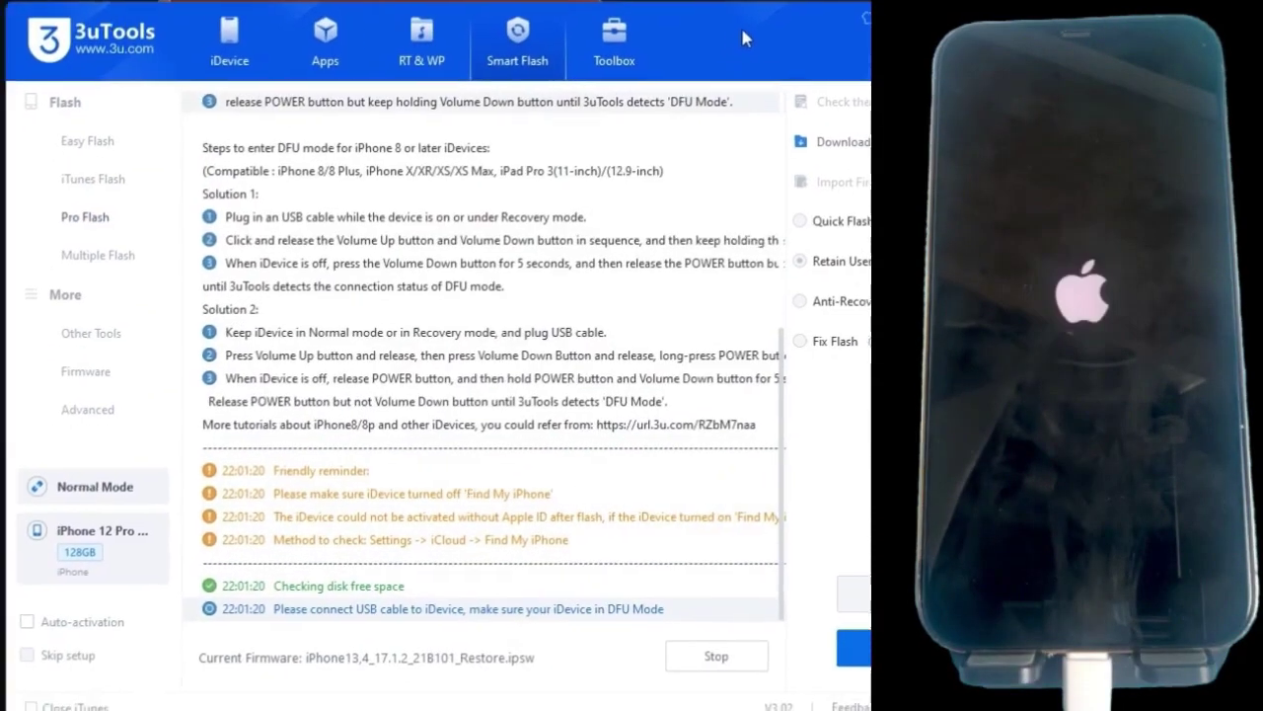
- Cancel the stop-flash prompt with Continue Flash so flashing keeps running
scroll(578, 472, "up", 3)
scroll(641, 482, "down", 3)
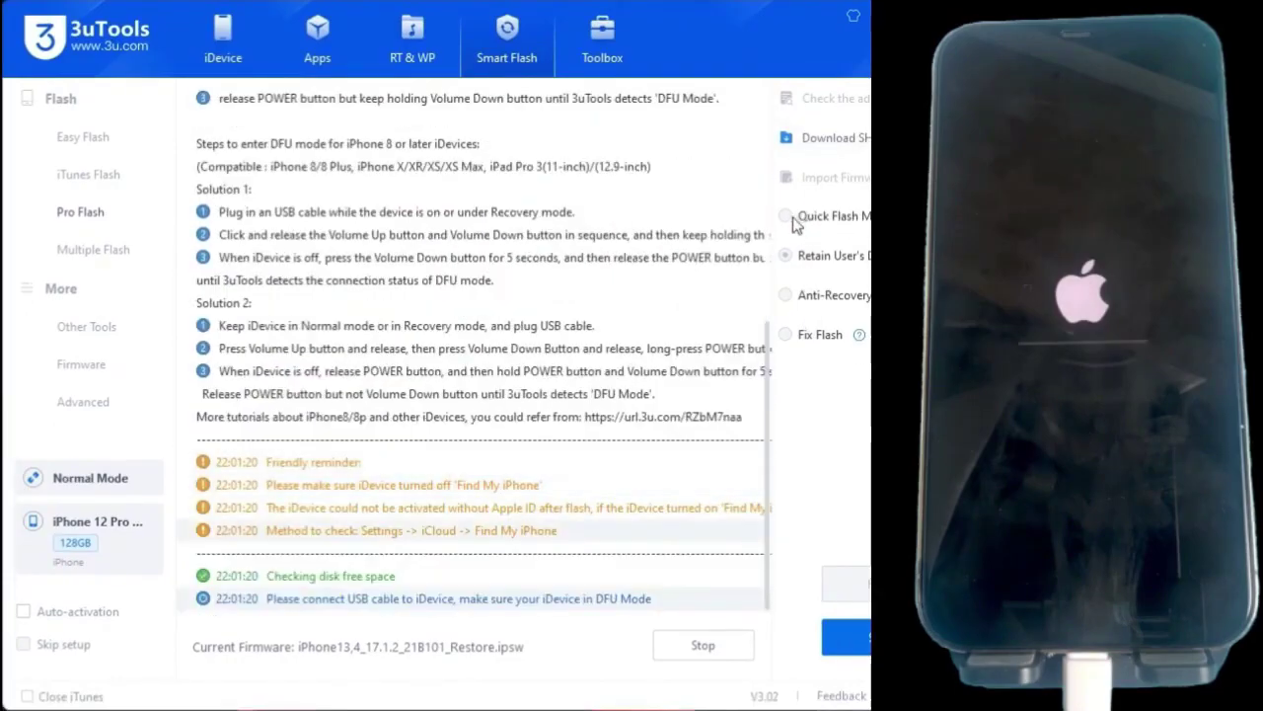
left_click(702, 644)
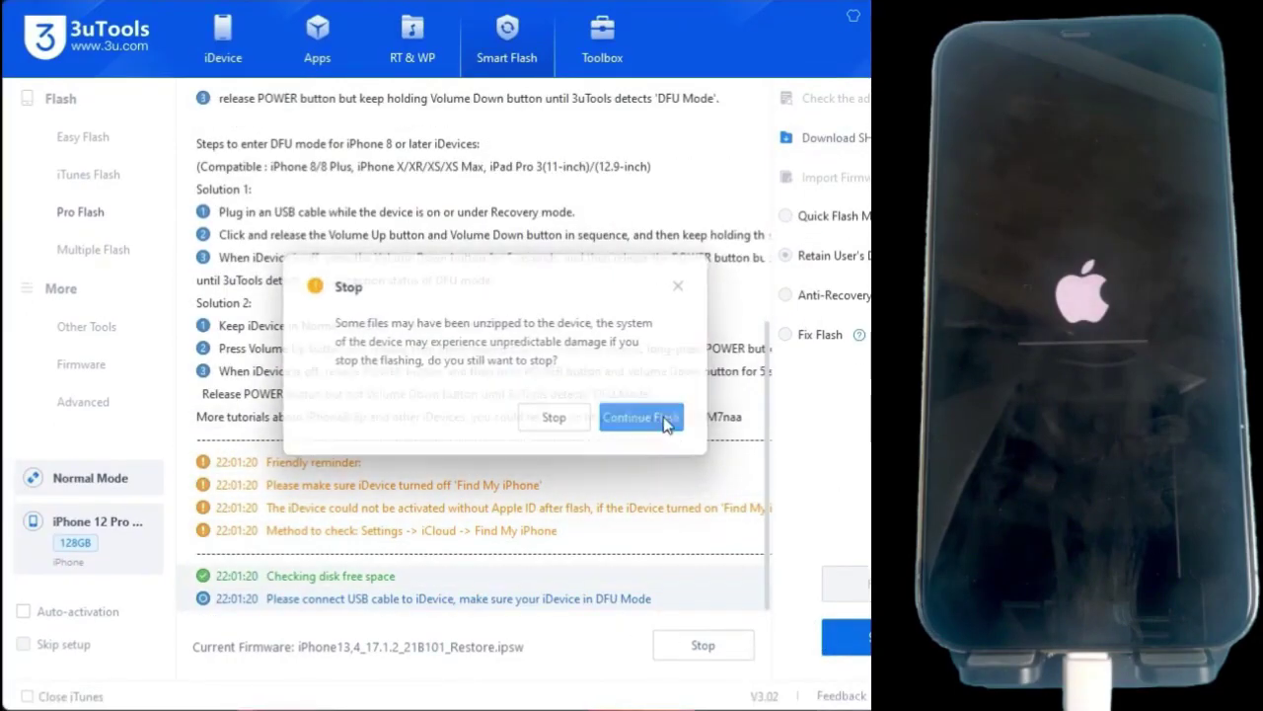
left_click(555, 418)
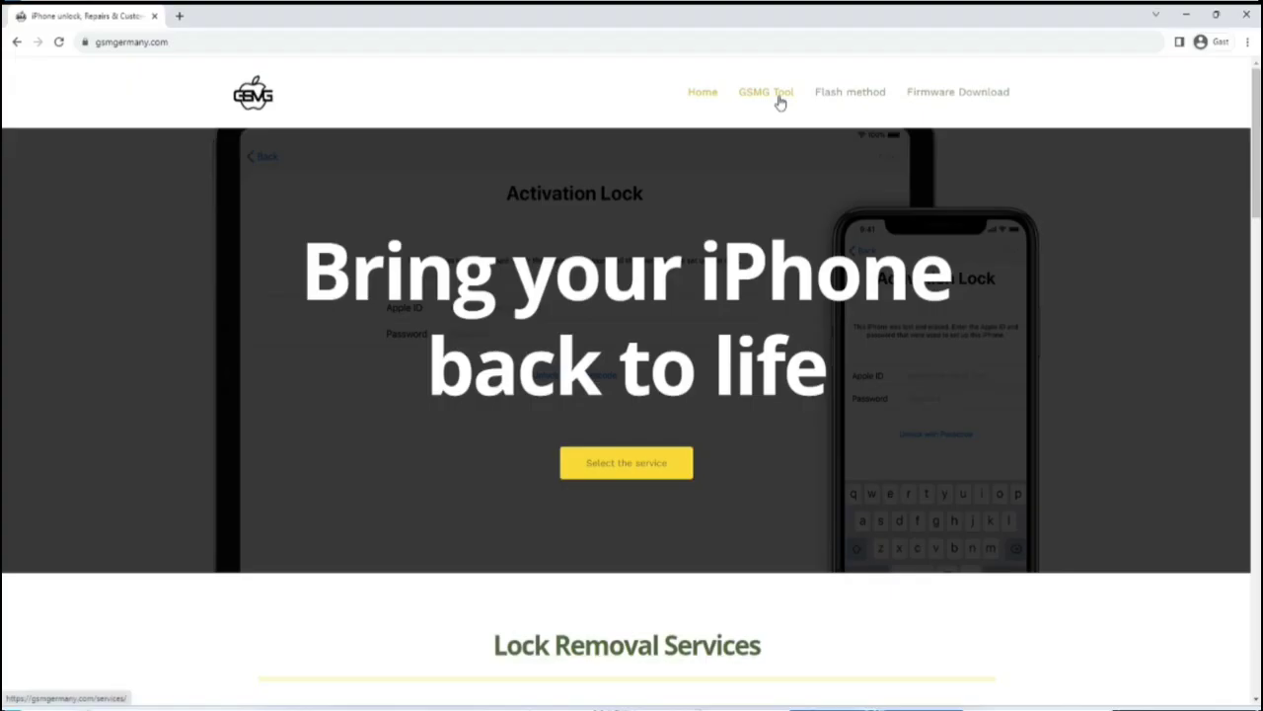
- Open the GSMG Tool services page from the GSM Germany site's top navigation
left_click(777, 99)
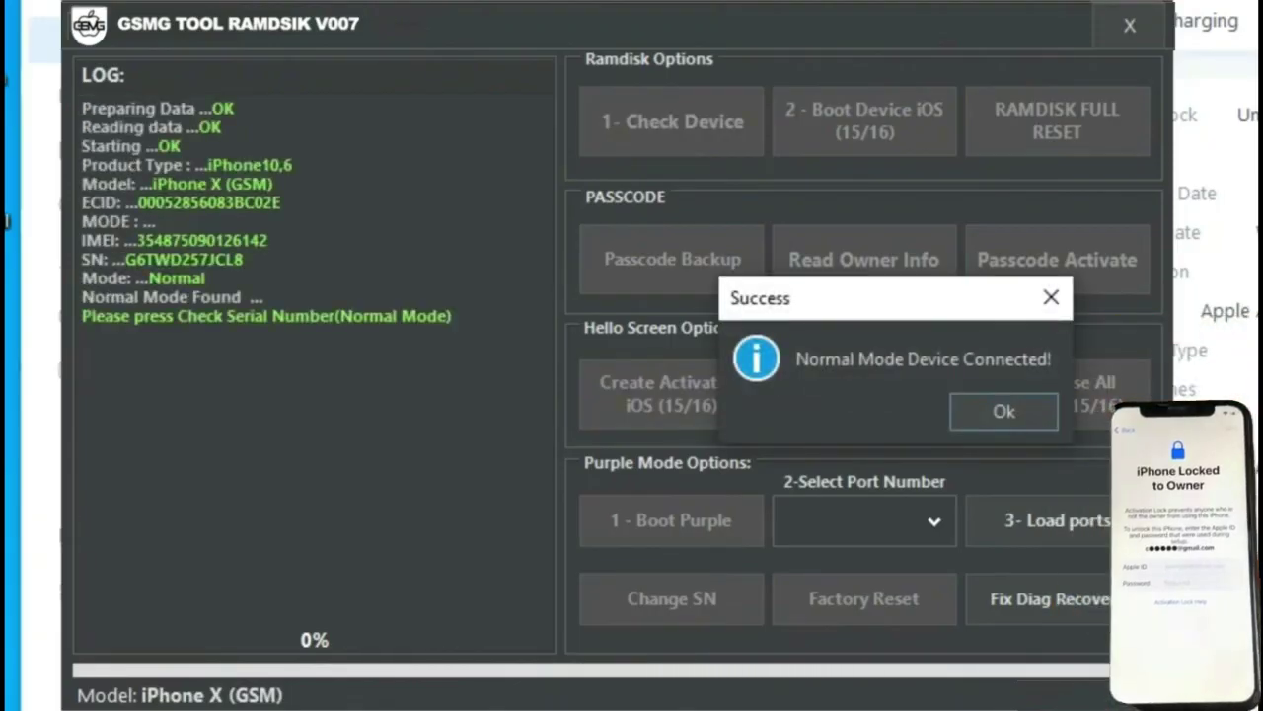
- Create the Hello activation file for the iPhone X with Create Activation iOS (15/16)
key("Return")
left_click(671, 393)
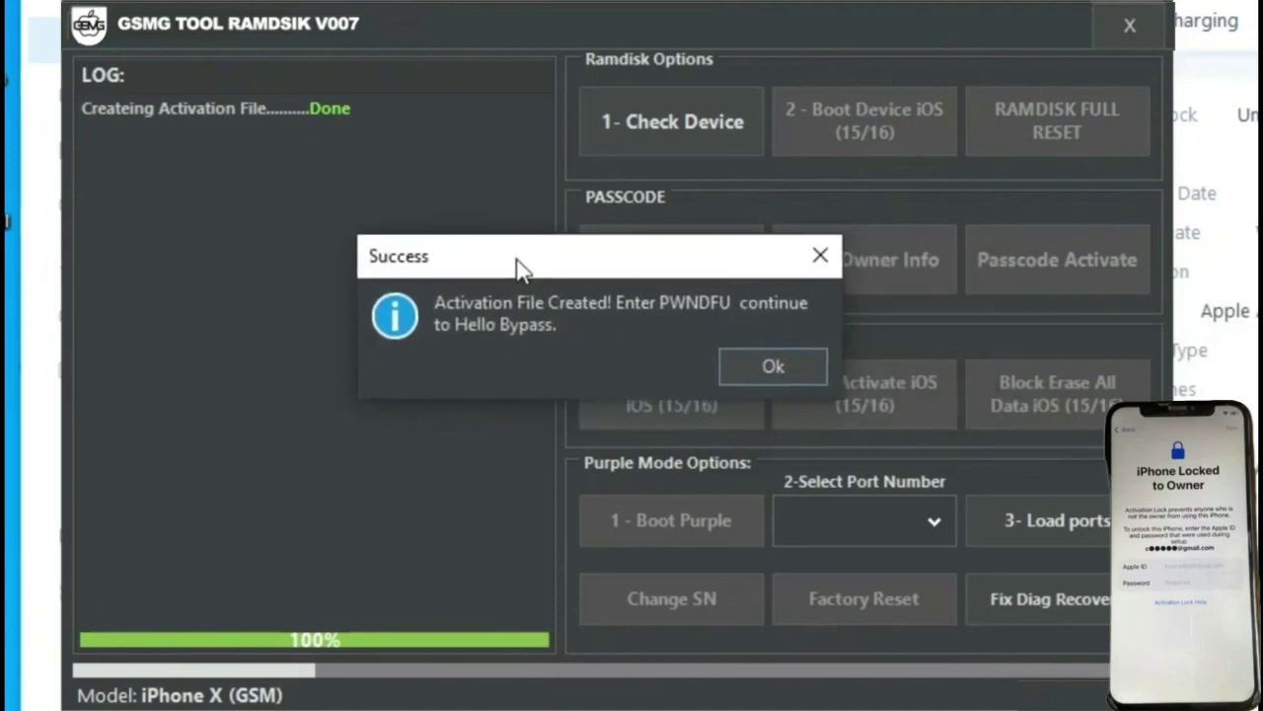
key("Return")
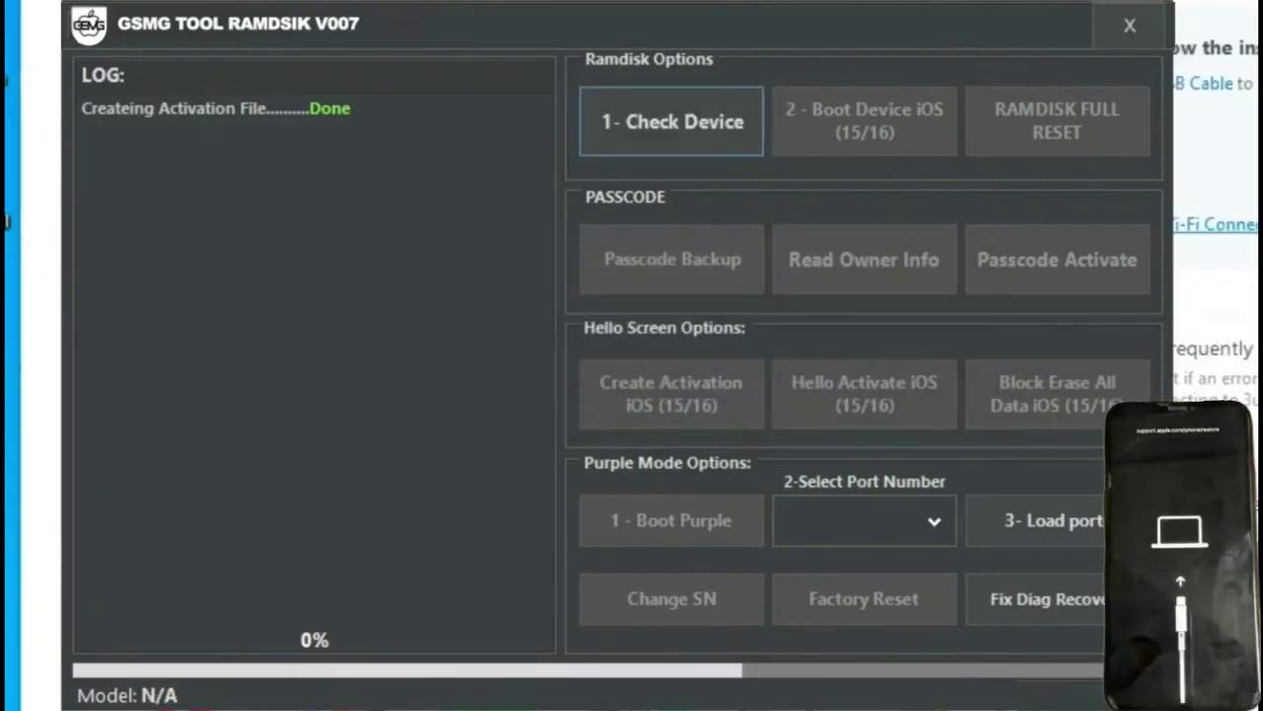
- Run Check Device and the button countdown, retrying after the error, until DFU mode succeeds
key("Return")
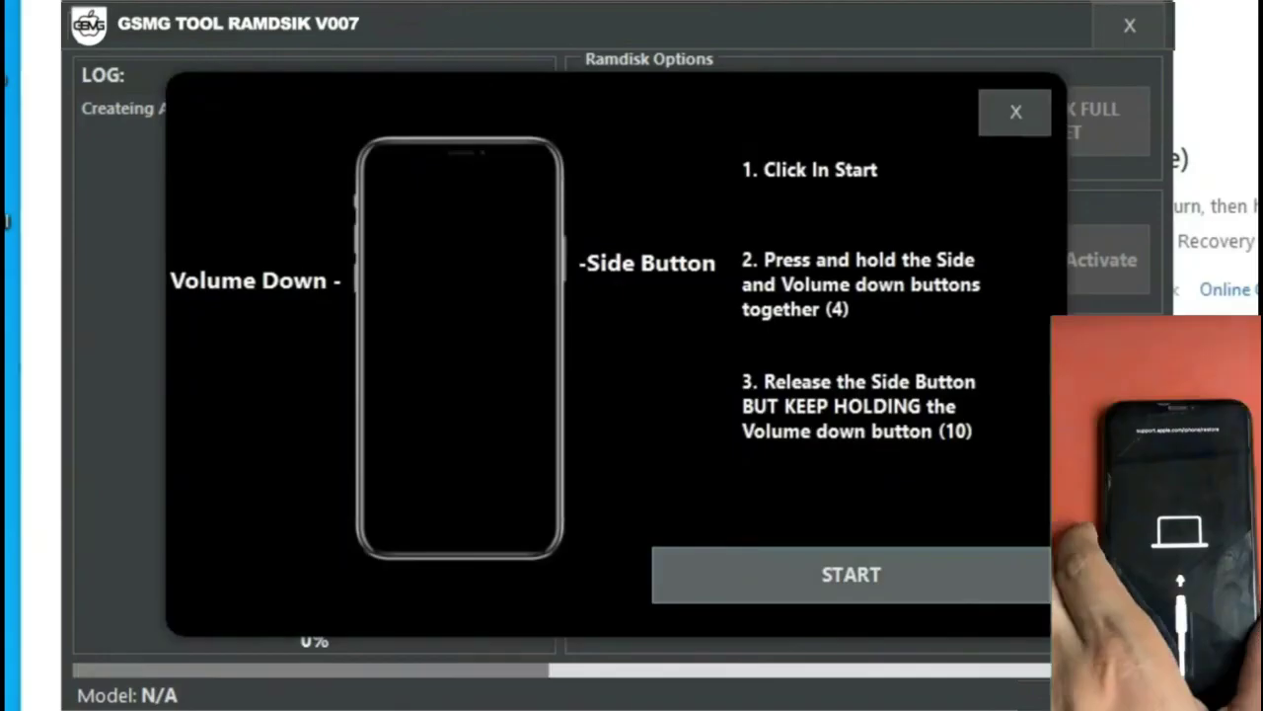
key("Return")
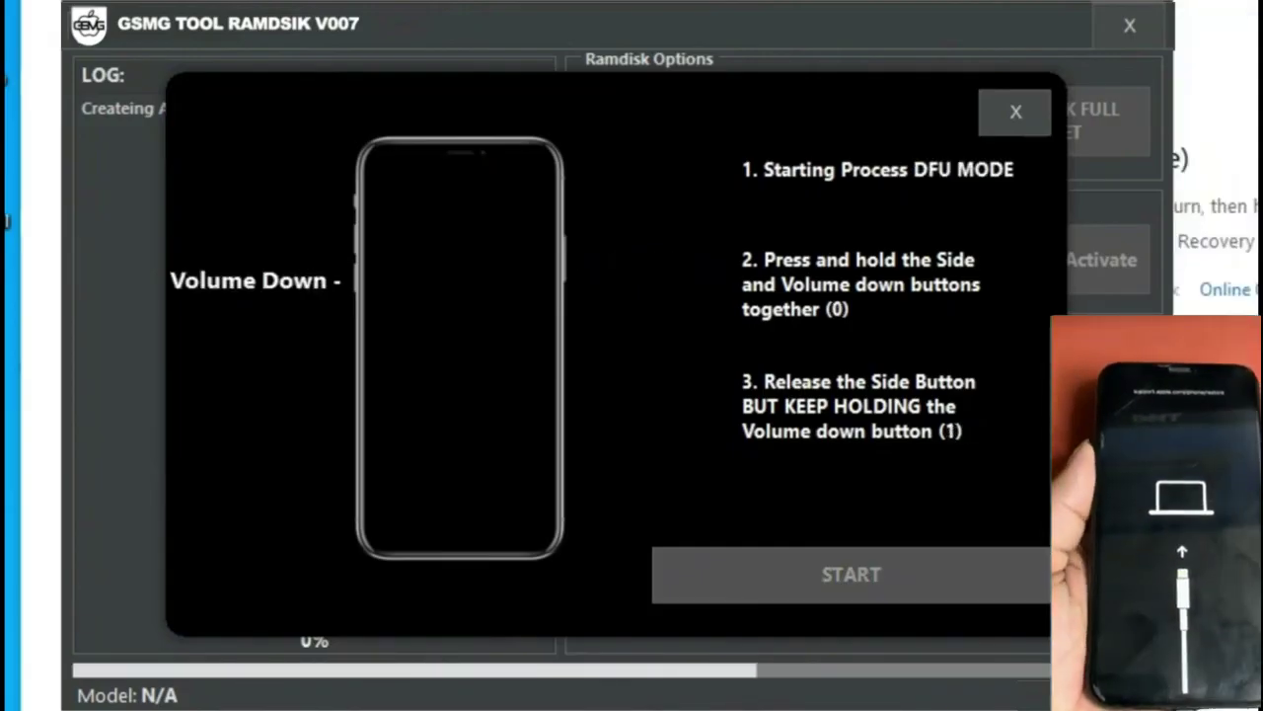
key("Return")
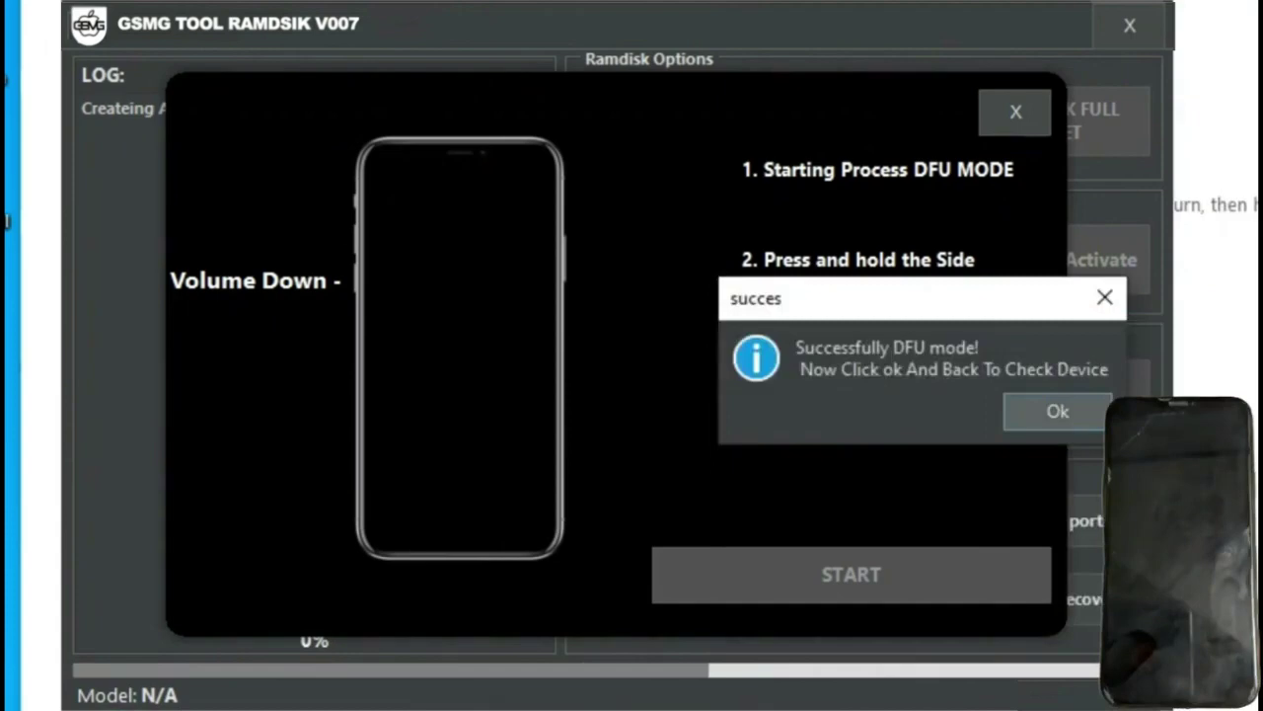
key("Return")
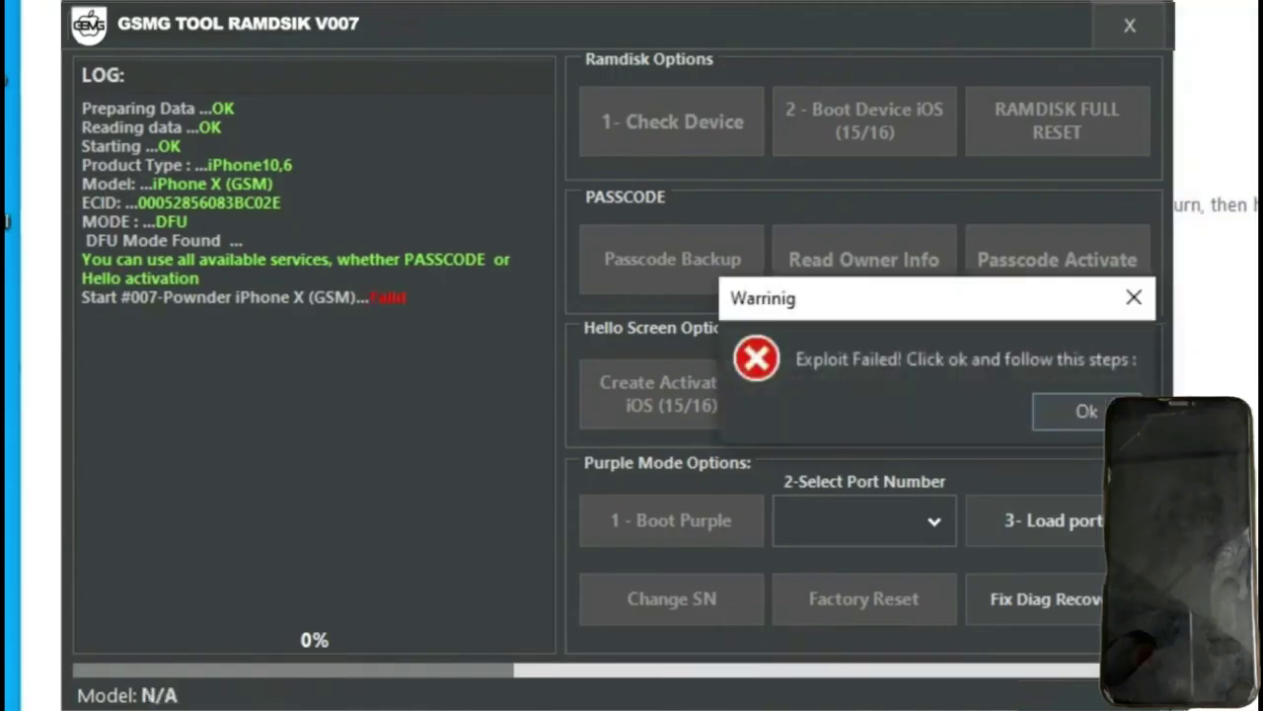
- Clear the Exploit Failed and No Device errors and recheck until PWNED Device Connected appears
key("Return")
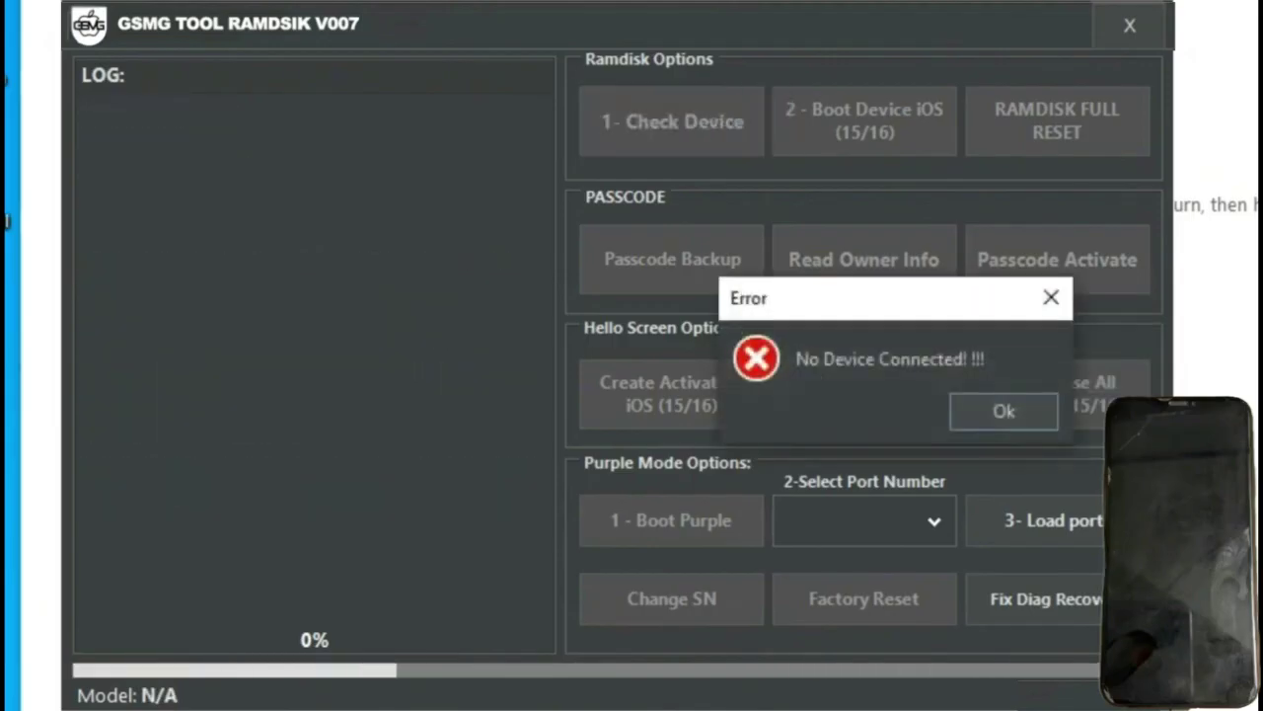
key("Return")
key("Return")
key("Return")
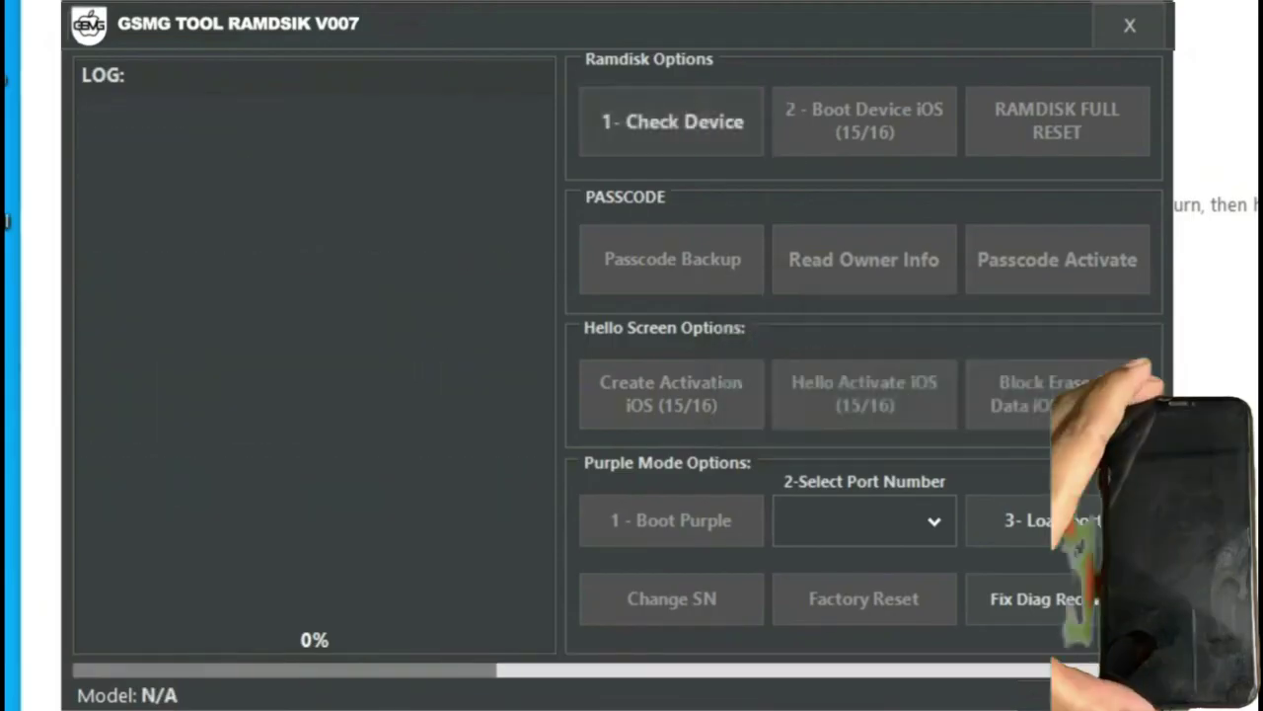
key("Return")
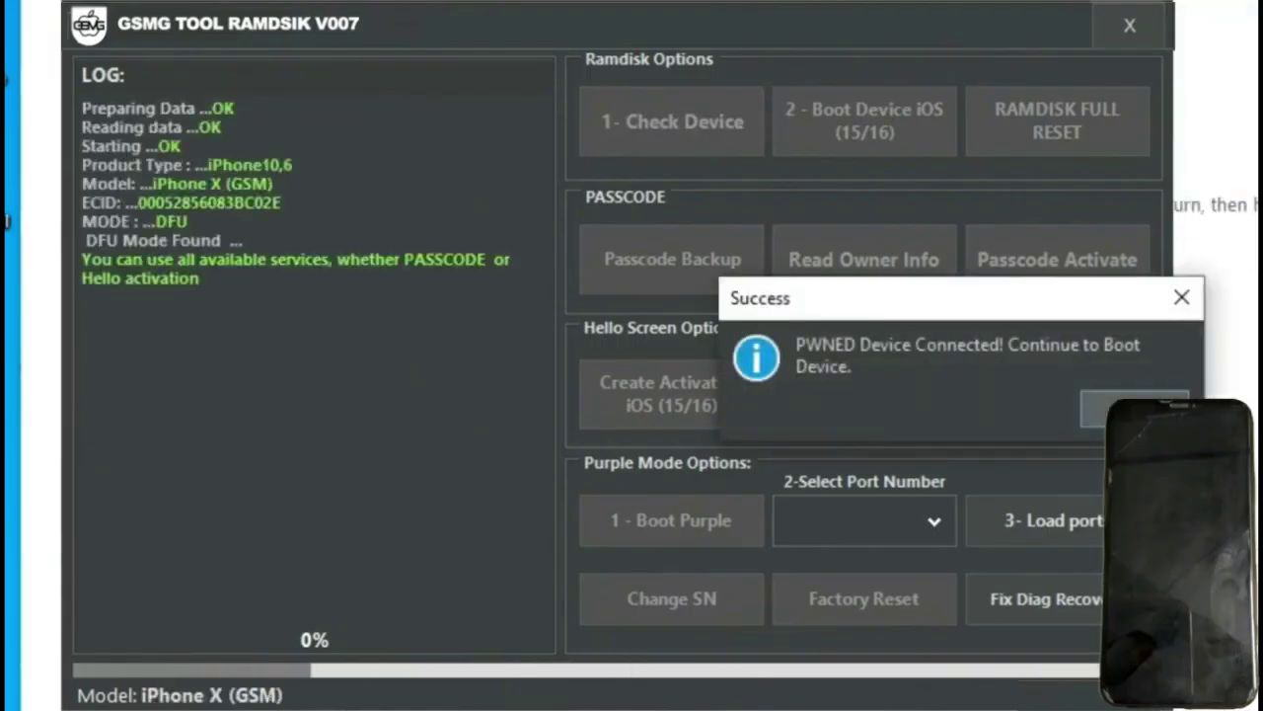
key("Return")
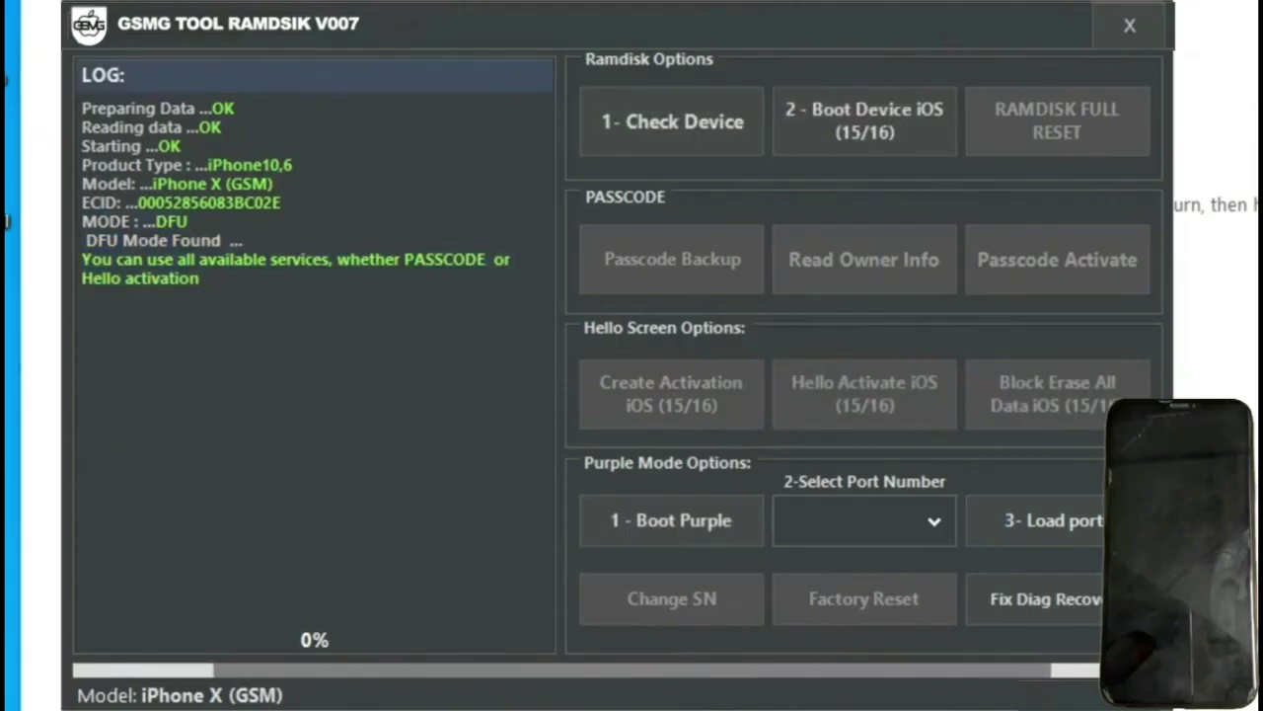
- Boot the iPhone X with Boot Ramdisk (16 UP) under 2 - Boot Device iOS (15/16)
left_click(865, 120)
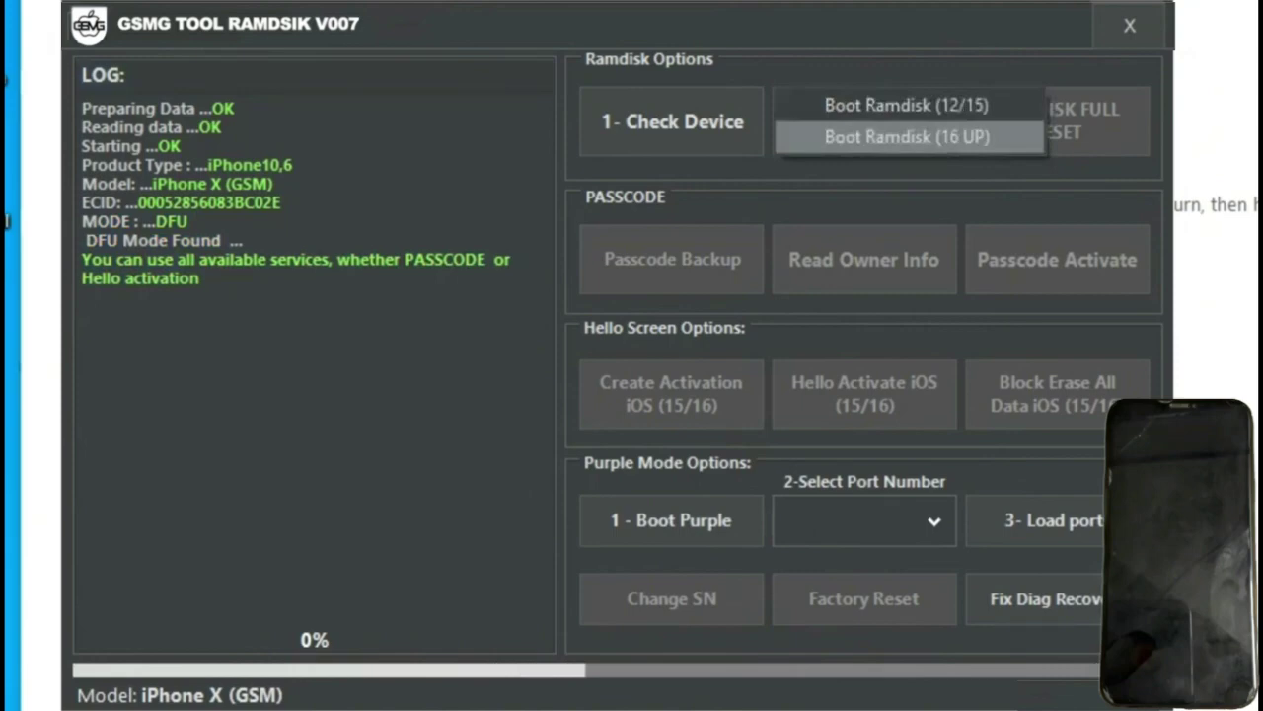
left_click(907, 137)
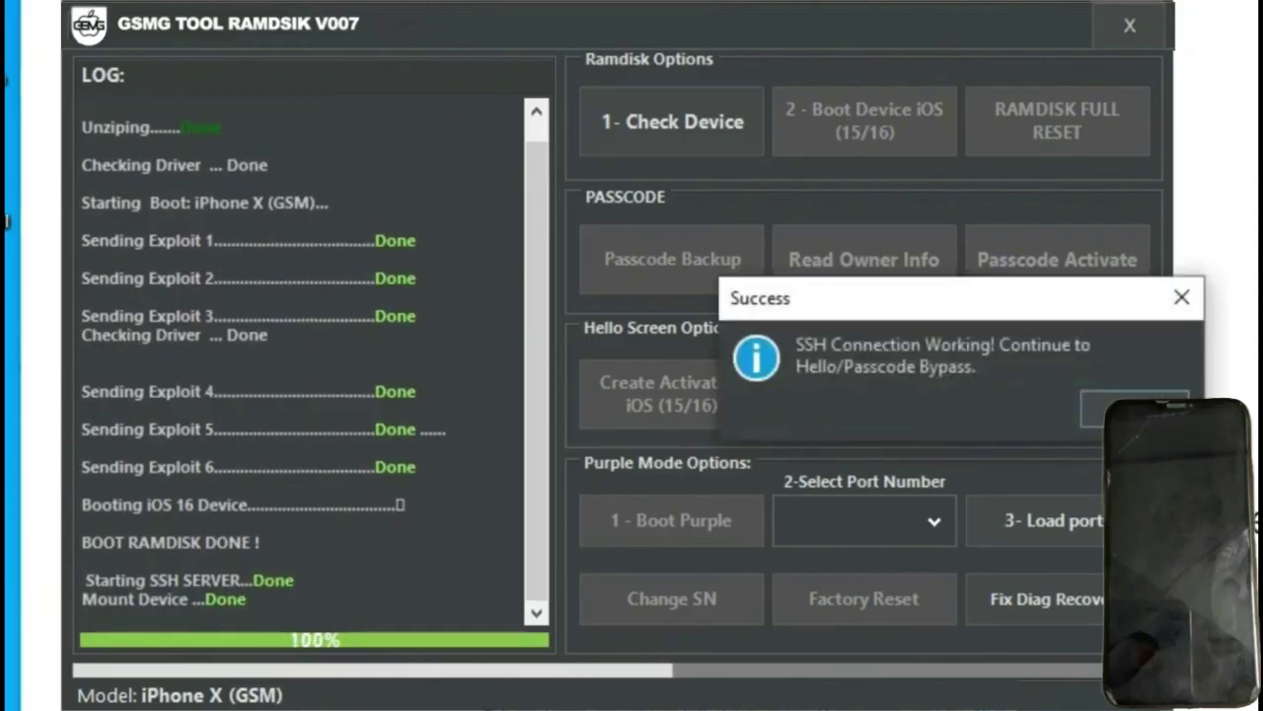
- Close the SSH success message and run Hello Activate iOS (15/16) on the iPhone X
left_click_drag(956, 308, 631, 286)
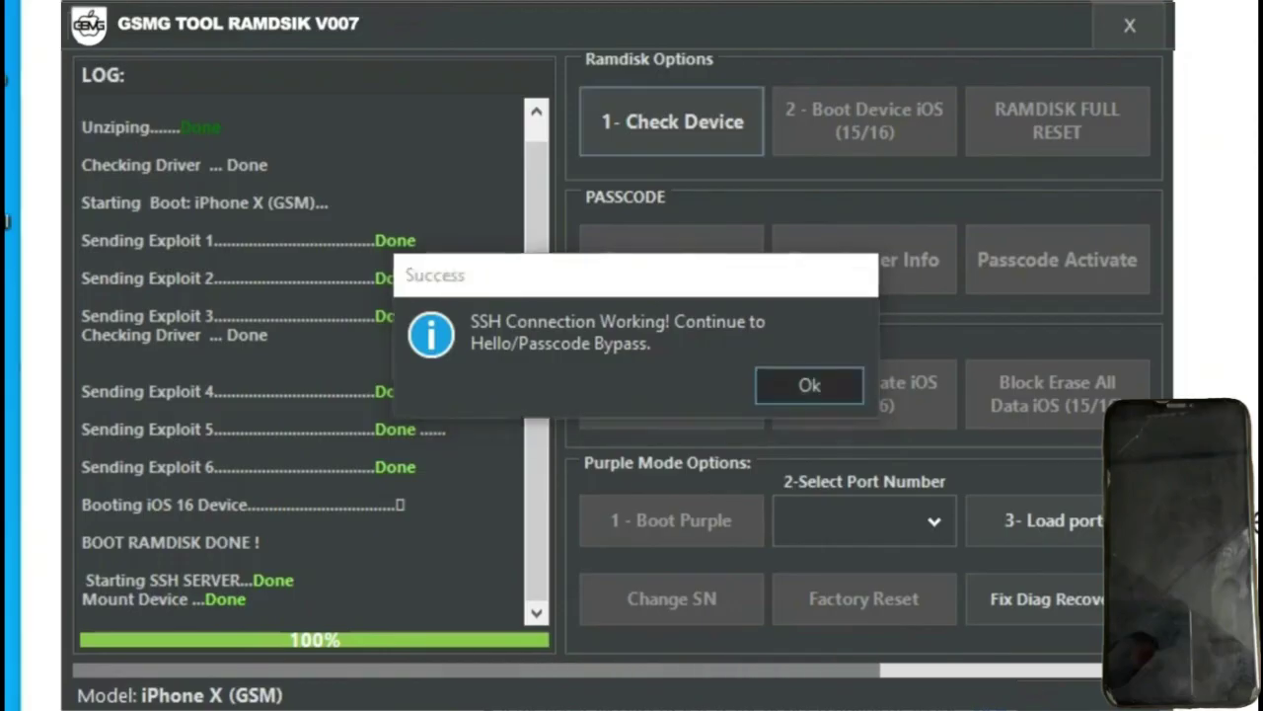
key("Return")
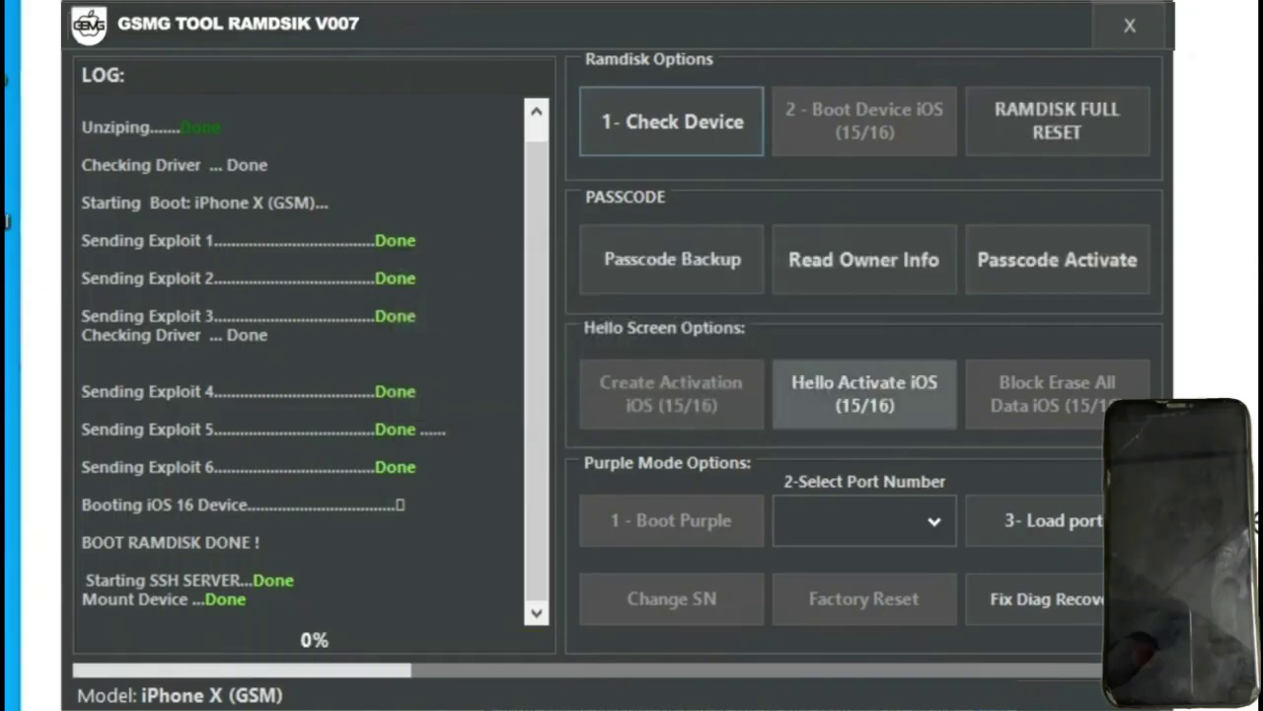
left_click(864, 259)
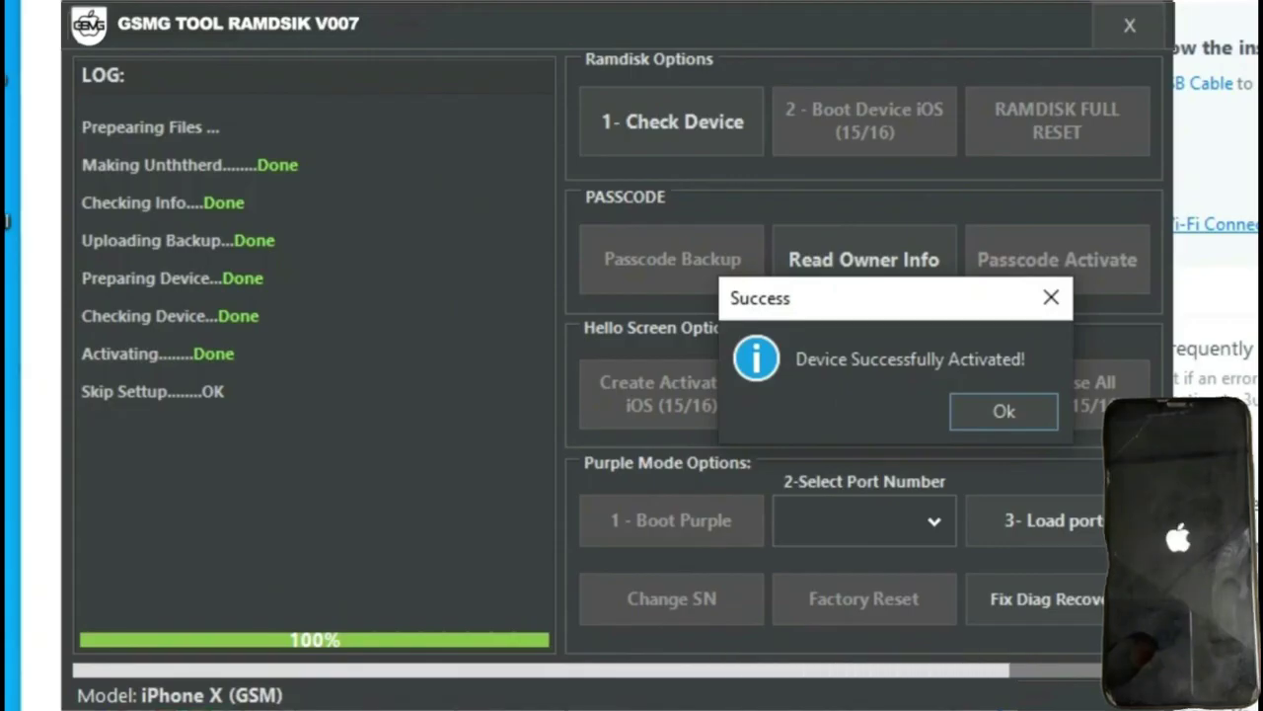
left_click_drag(861, 311, 606, 304)
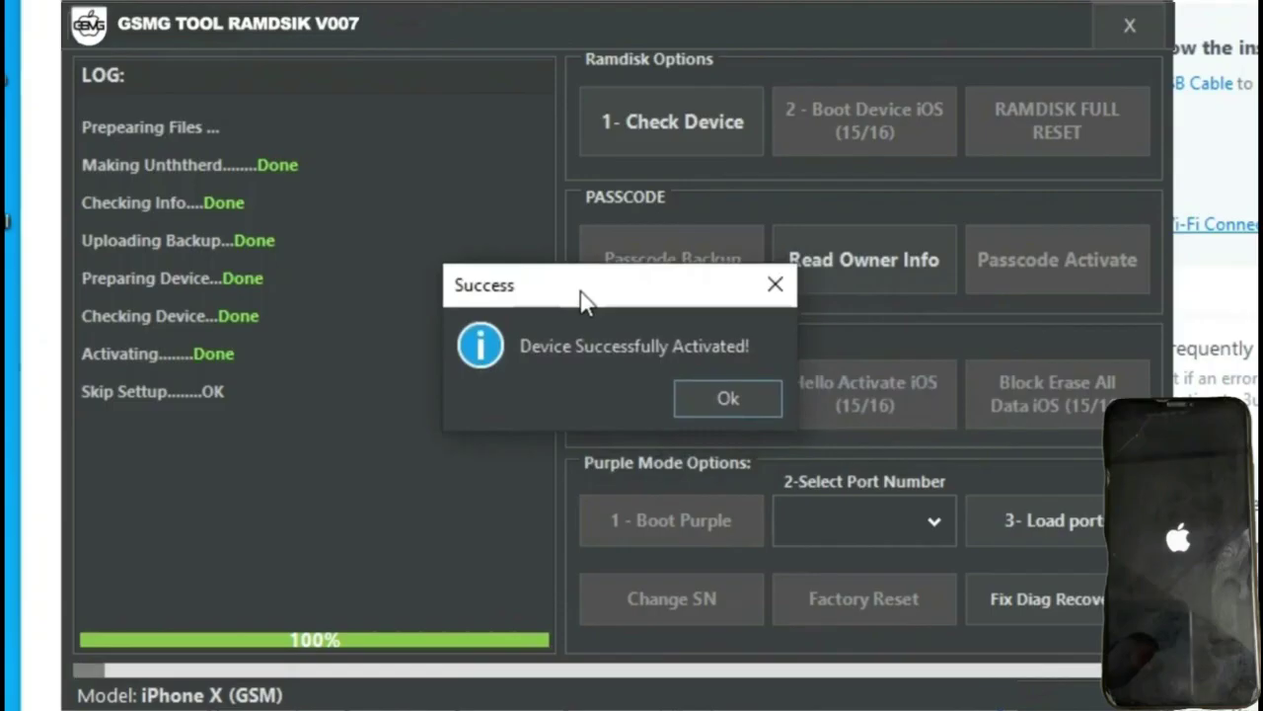
left_click_drag(582, 298, 571, 295)
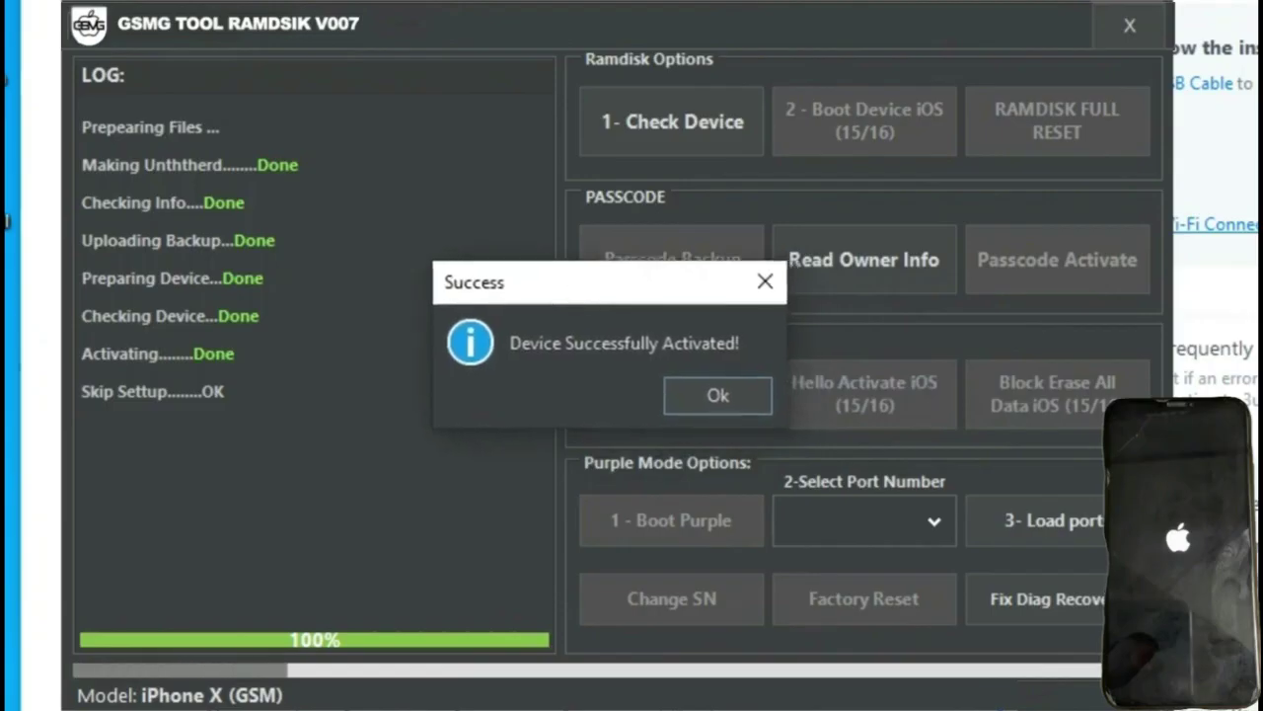